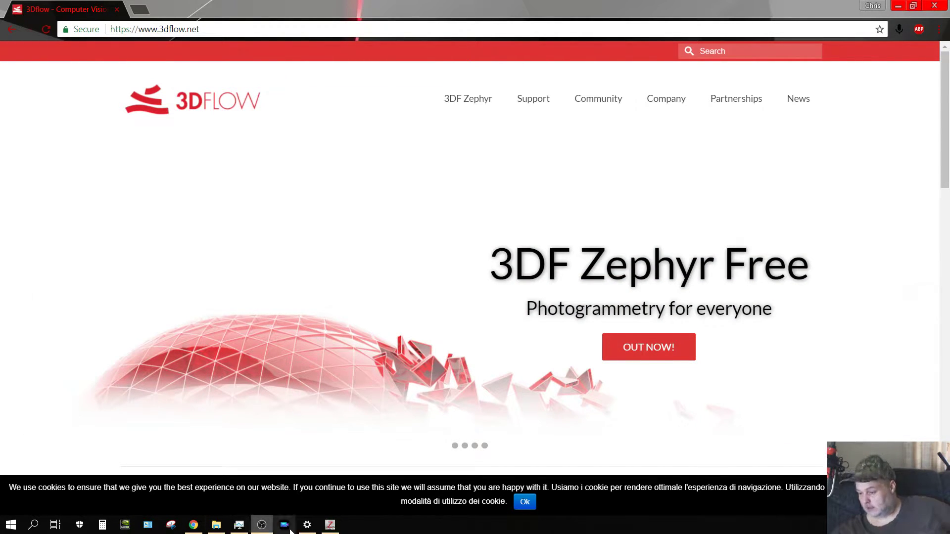
Look through the 38 backyard photos in Photogrammetry Temp, then minimize File Explorer
{"action": "left_click", "coordinate": [216, 524]}
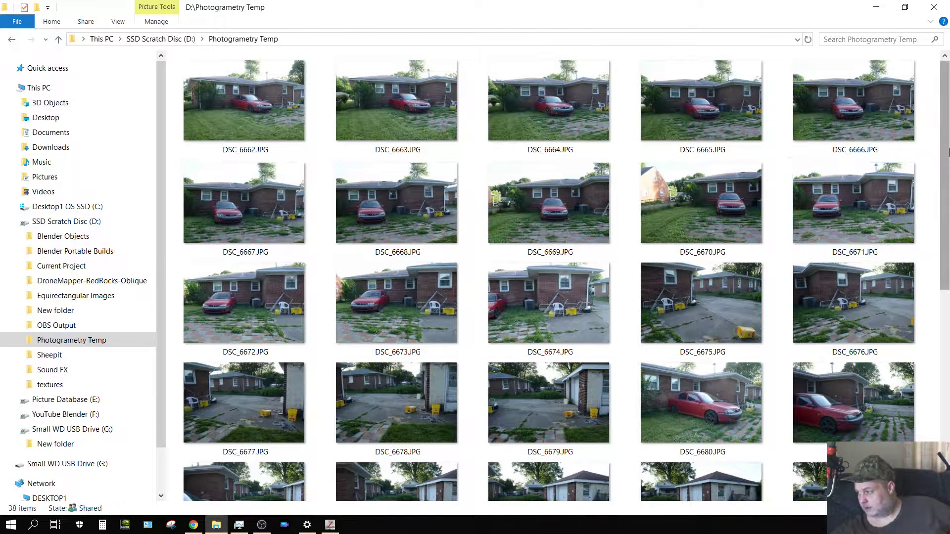
{"action": "left_click_drag", "start_coordinate": [943, 137], "coordinate": [947, 359]}
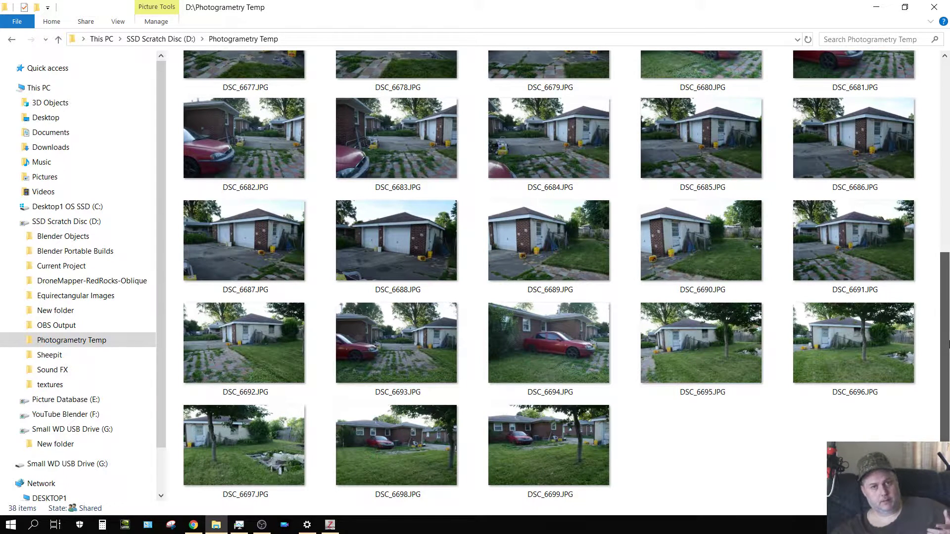
{"action": "left_click_drag", "start_coordinate": [948, 345], "coordinate": [949, 119]}
{"action": "left_click", "coordinate": [876, 7]}
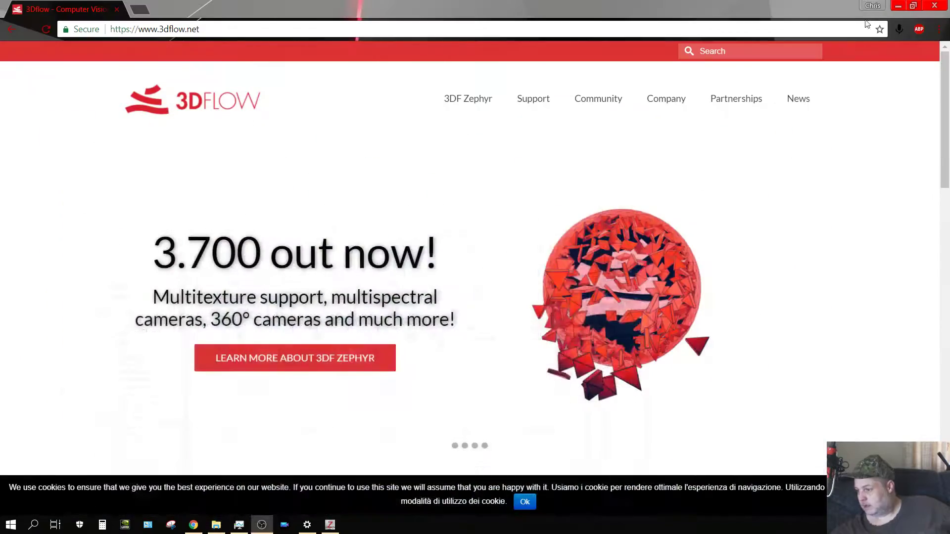
Close Chrome and start a new Zephyr project with dense point cloud and surface computation enabled
{"action": "left_click", "coordinate": [941, 10]}
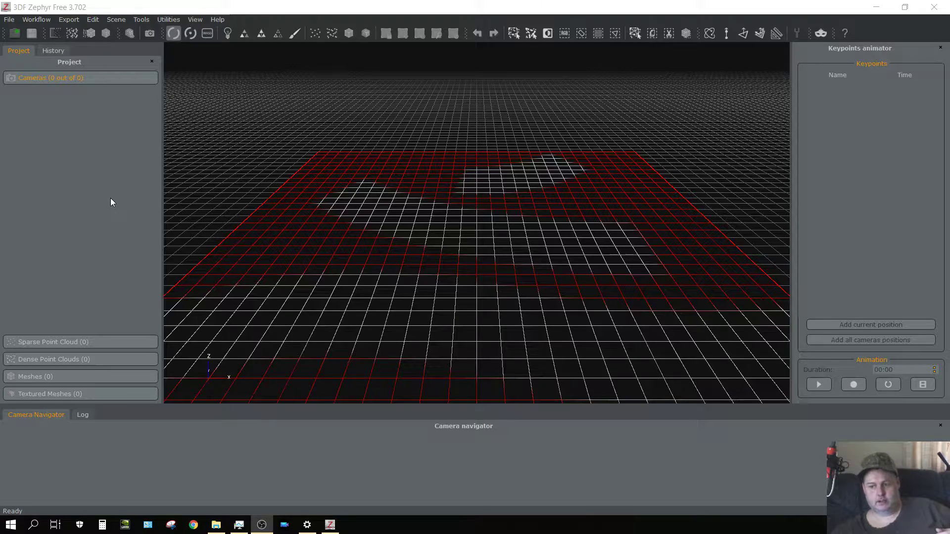
{"action": "left_click", "coordinate": [36, 20]}
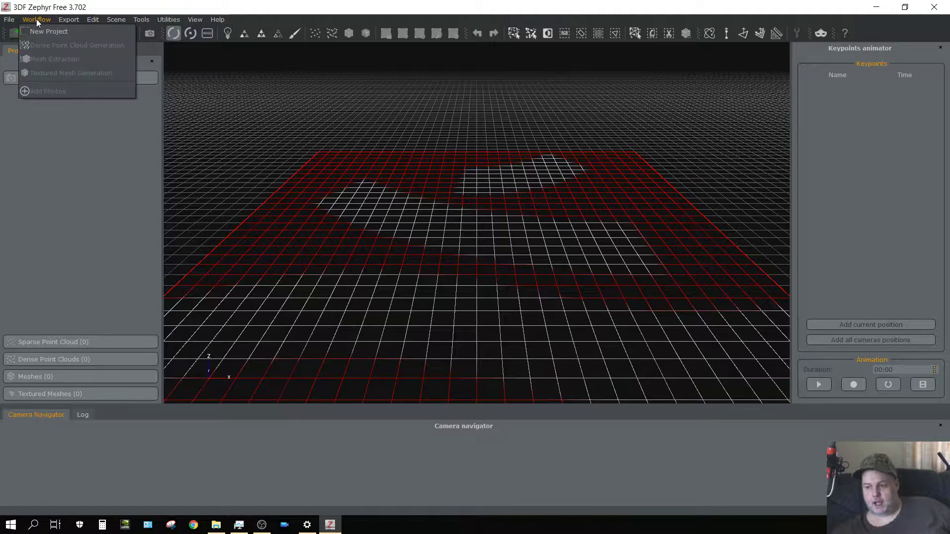
{"action": "left_click", "coordinate": [44, 31]}
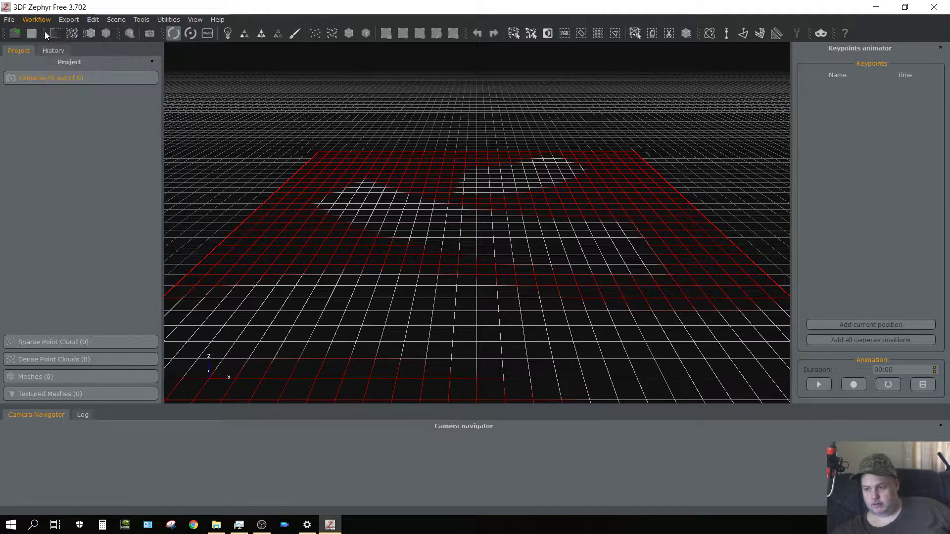
{"action": "left_click", "coordinate": [298, 353]}
{"action": "left_click", "coordinate": [299, 369]}
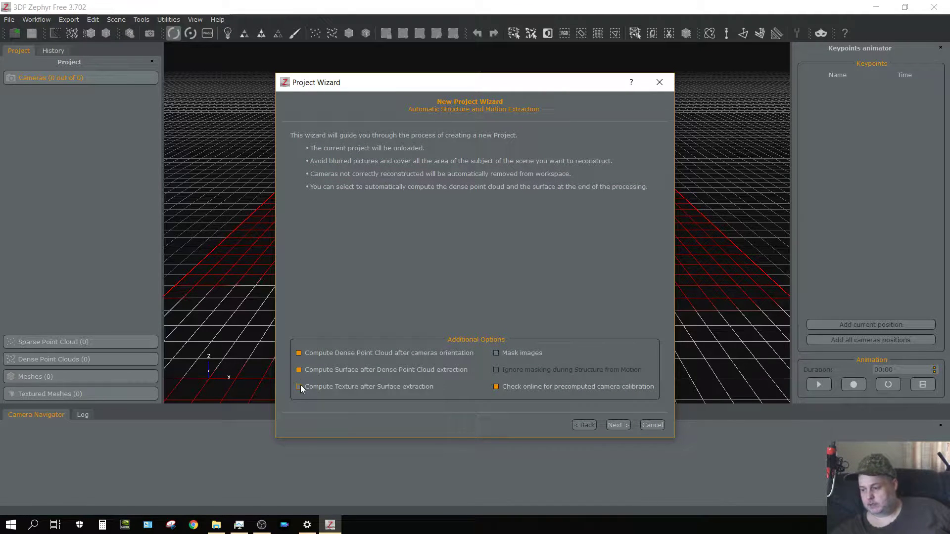
{"action": "left_click", "coordinate": [619, 426]}
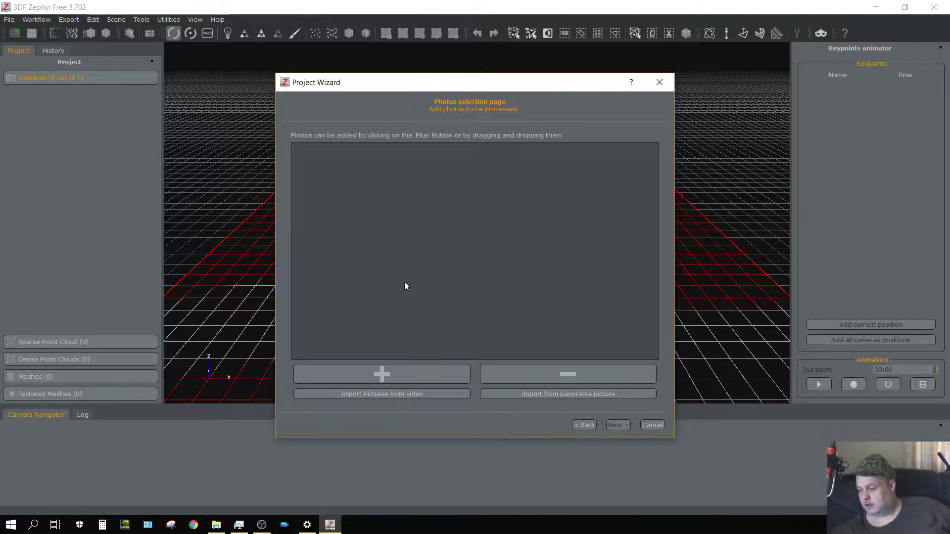
Browse to D:\Photogrammetry Temp and select the DSC photos from DSC_6662.JPG through DSC_6699.JPG
{"action": "left_click", "coordinate": [393, 373]}
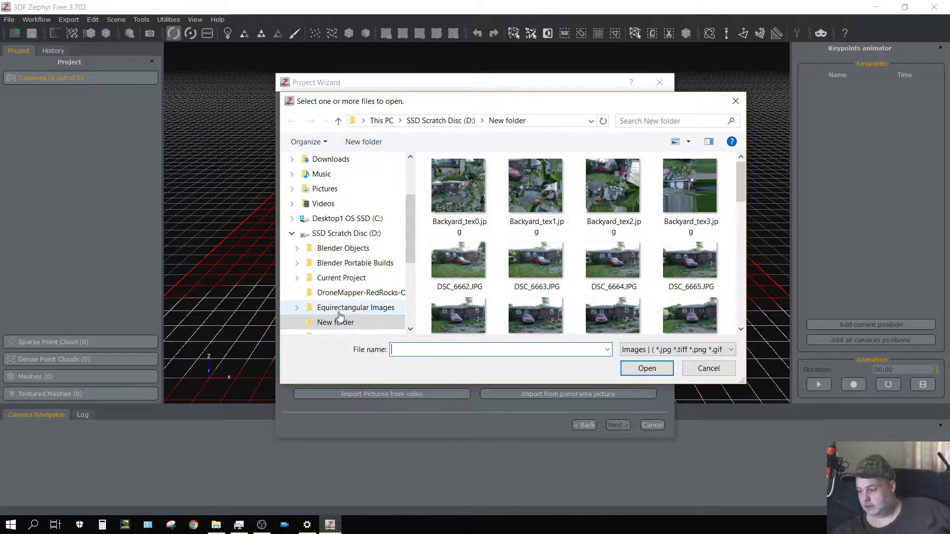
{"action": "left_click", "coordinate": [336, 234]}
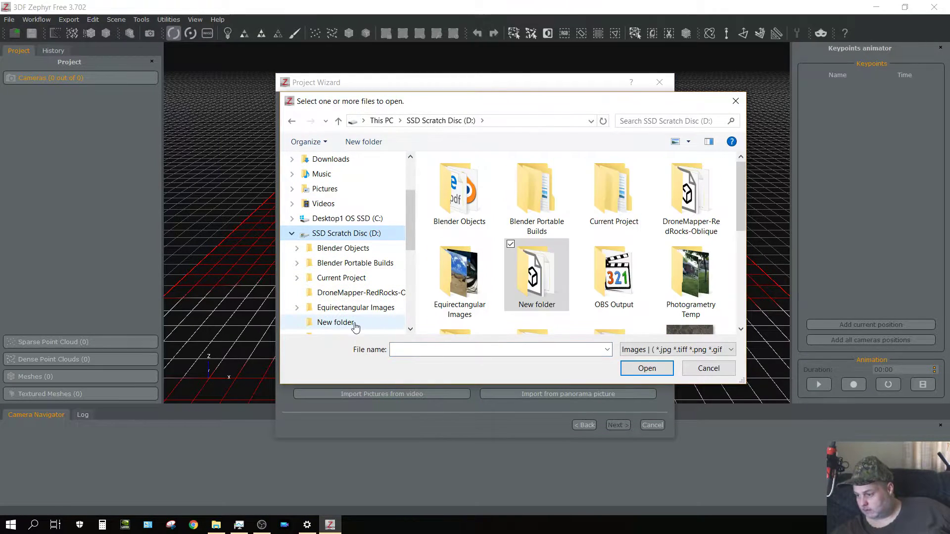
{"action": "scroll", "coordinate": [358, 327], "scroll_direction": "down", "scroll_amount": 1}
{"action": "left_click", "coordinate": [346, 292]}
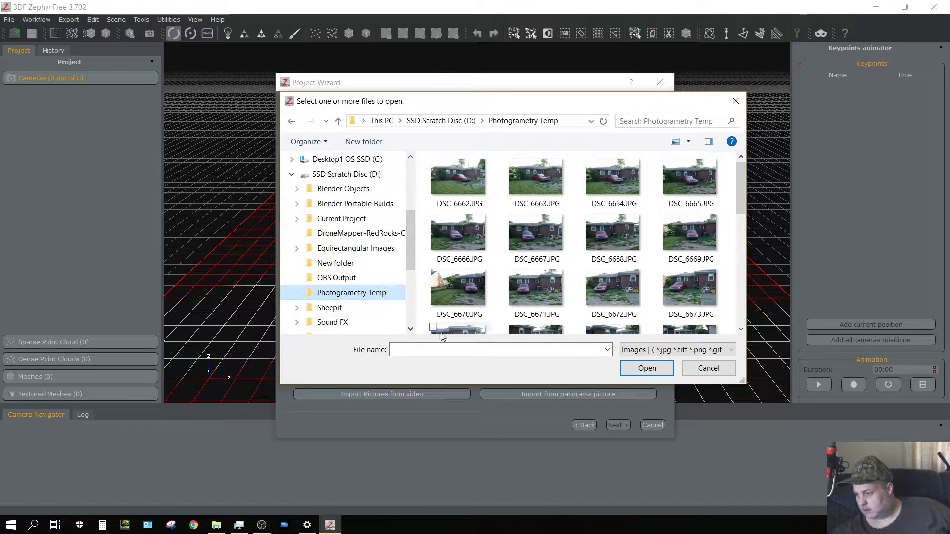
{"action": "left_click", "coordinate": [482, 192]}
{"action": "key", "text": "shift+Right"}
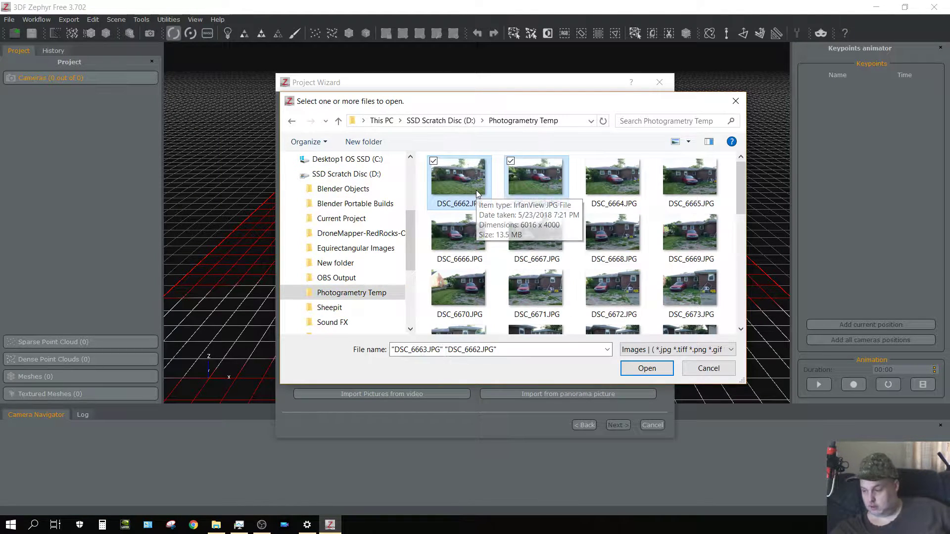
{"action": "key", "text": "shift+Right"}
{"action": "key", "text": "shift+Right"}
{"action": "key", "text": "shift+Right"}
{"action": "key", "text": "shift+Right"}
{"action": "key", "text": "shift+Right"}
{"action": "key", "text": "shift+Right"}
{"action": "key", "text": "shift+Right"}
{"action": "key", "text": "shift+Right"}
{"action": "key", "text": "shift+Right"}
{"action": "key", "text": "shift+Right"}
{"action": "key", "text": "shift+Right"}
{"action": "key", "text": "shift+Right"}
{"action": "key", "text": "shift+Right"}
{"action": "key", "text": "shift+Right"}
{"action": "key", "text": "shift+Right"}
{"action": "key", "text": "shift+Right"}
{"action": "key", "text": "shift+Right"}
{"action": "key", "text": "shift+Right"}
{"action": "key", "text": "shift+Right"}
{"action": "key", "text": "shift+Right"}
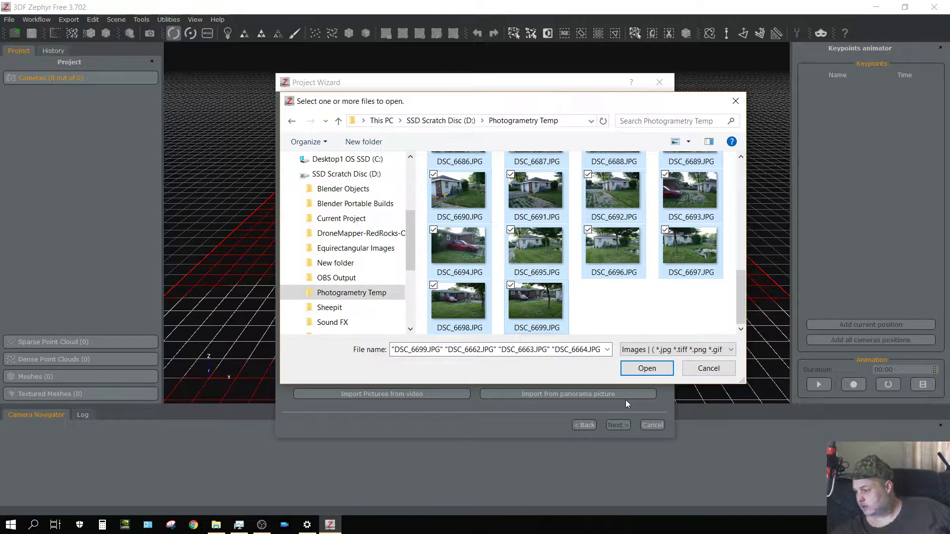
Add the 38 selected photos and keep Urban as the camera orientation scene category
{"action": "left_click", "coordinate": [645, 369]}
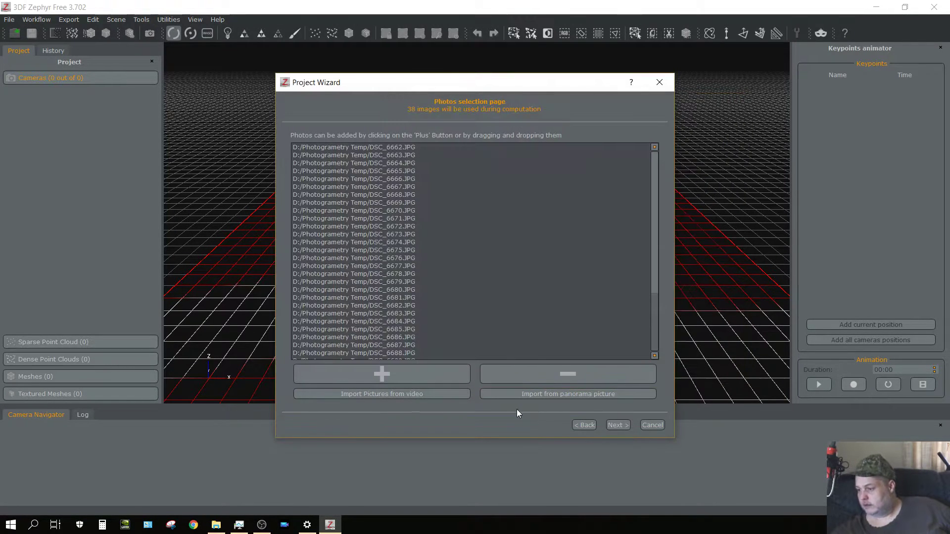
{"action": "left_click", "coordinate": [618, 425]}
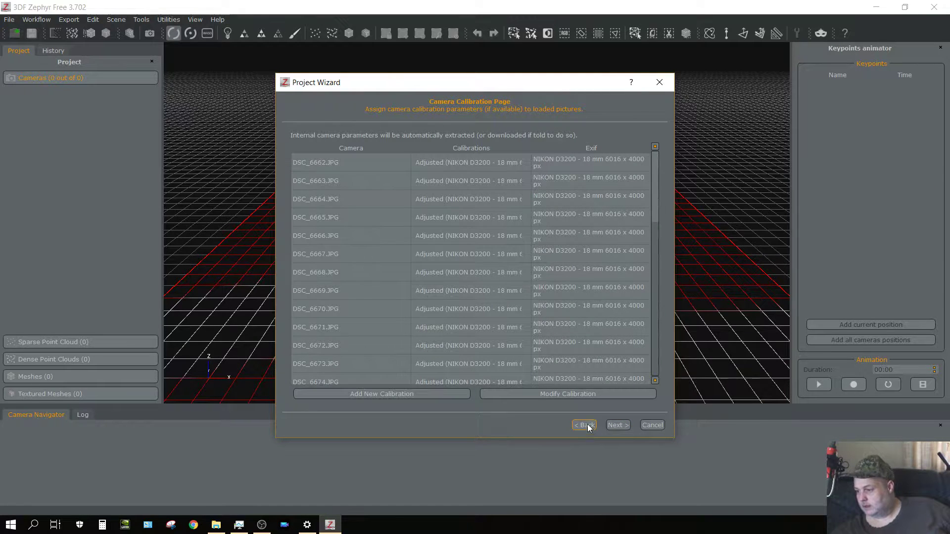
{"action": "left_click", "coordinate": [619, 425]}
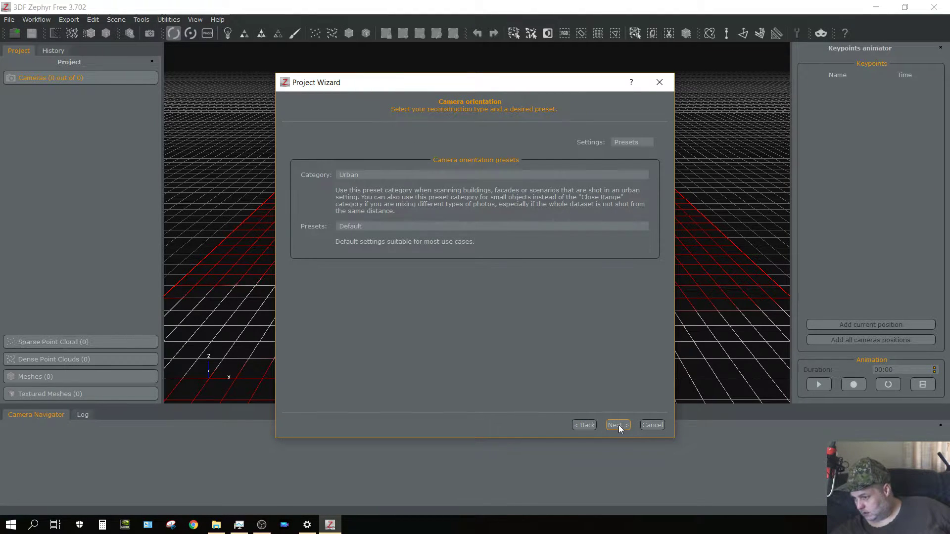
{"action": "left_click", "coordinate": [381, 176]}
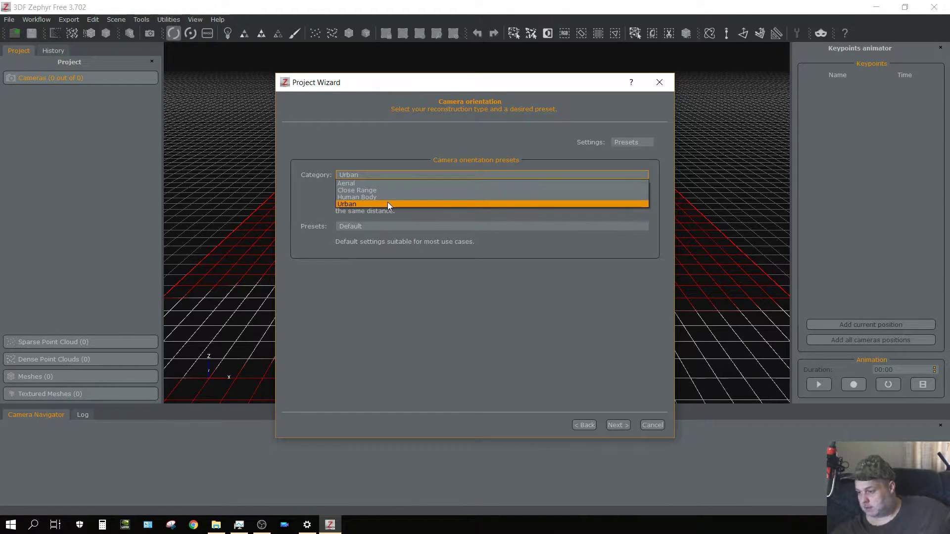
{"action": "left_click", "coordinate": [387, 204]}
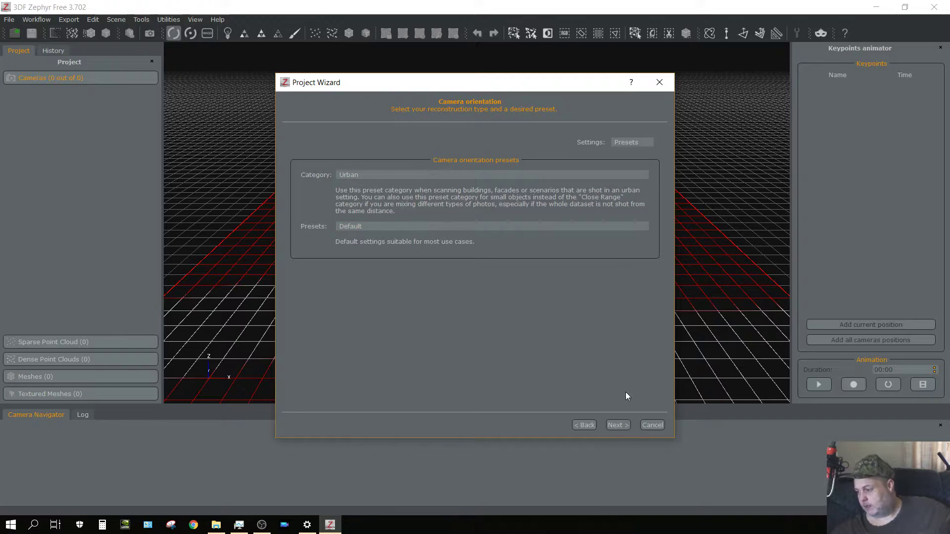
Accept the Urban Default dense cloud, surface and texture presets to reach the reconstruction summary
{"action": "left_click", "coordinate": [621, 426]}
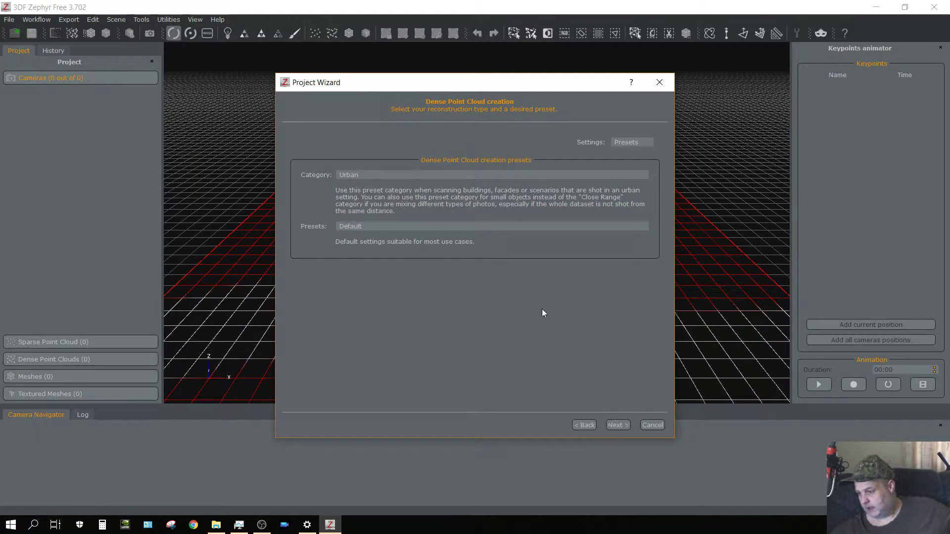
{"action": "left_click", "coordinate": [614, 425]}
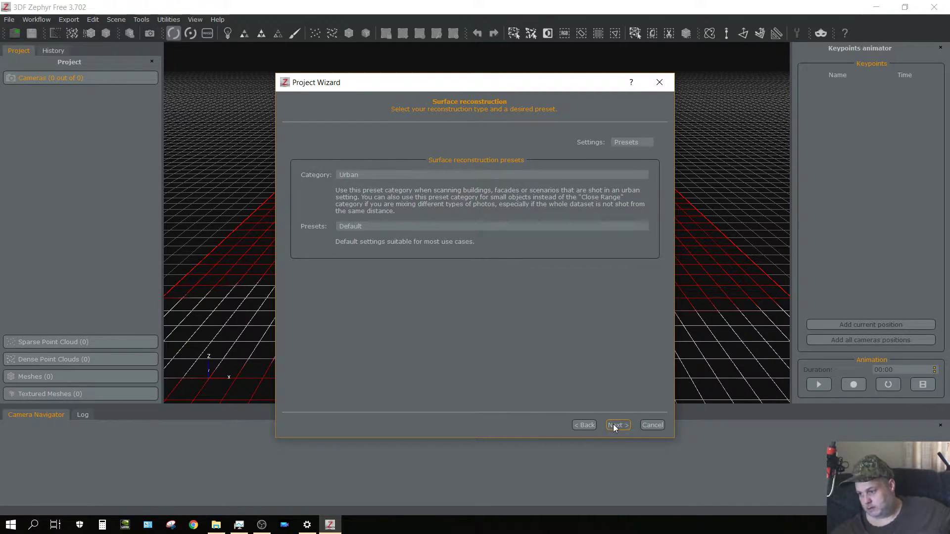
{"action": "left_click", "coordinate": [613, 425]}
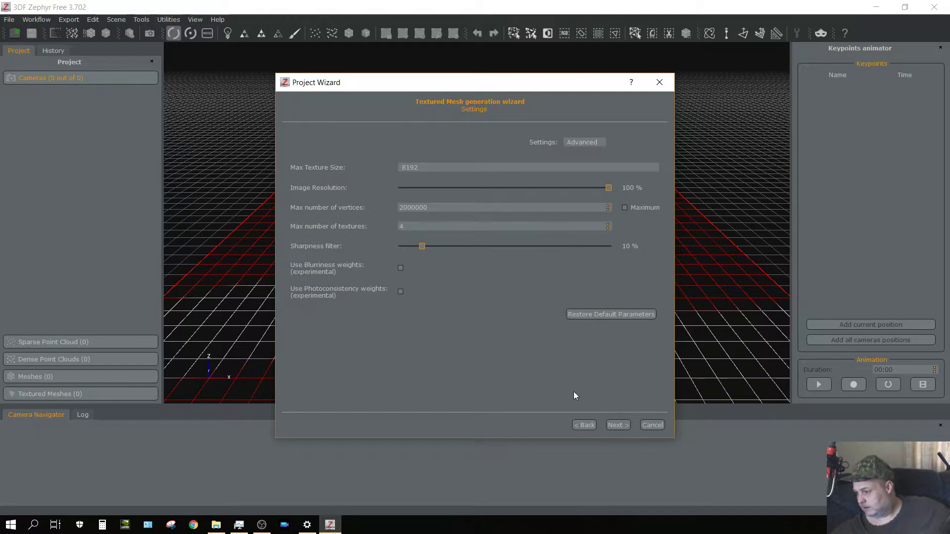
{"action": "left_click", "coordinate": [618, 425]}
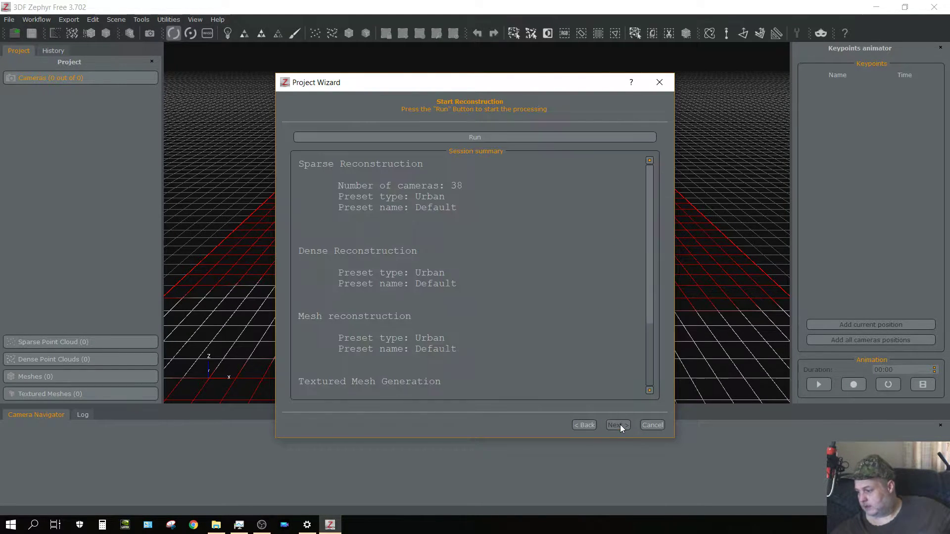
Run the reconstruction of all 38 photos into a textured mesh
{"action": "left_click", "coordinate": [496, 137]}
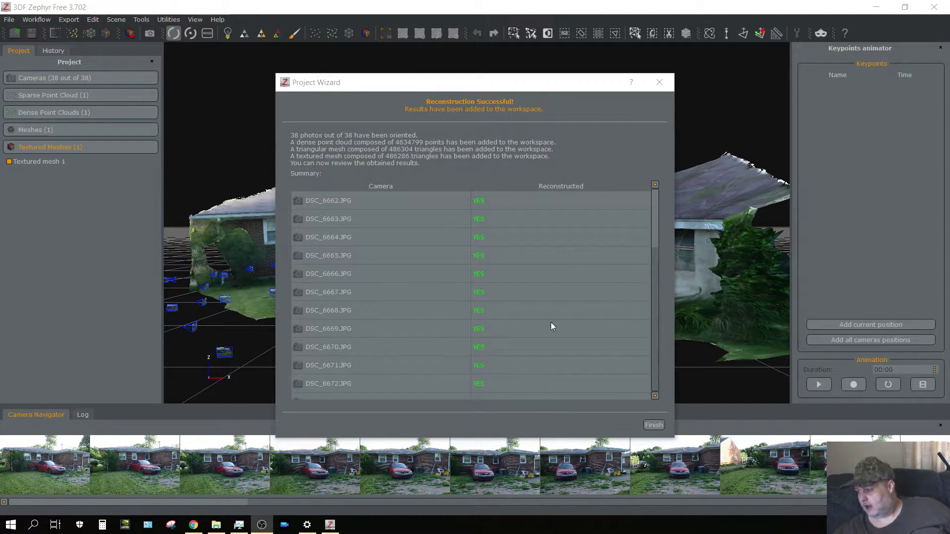
{"action": "left_click", "coordinate": [657, 425]}
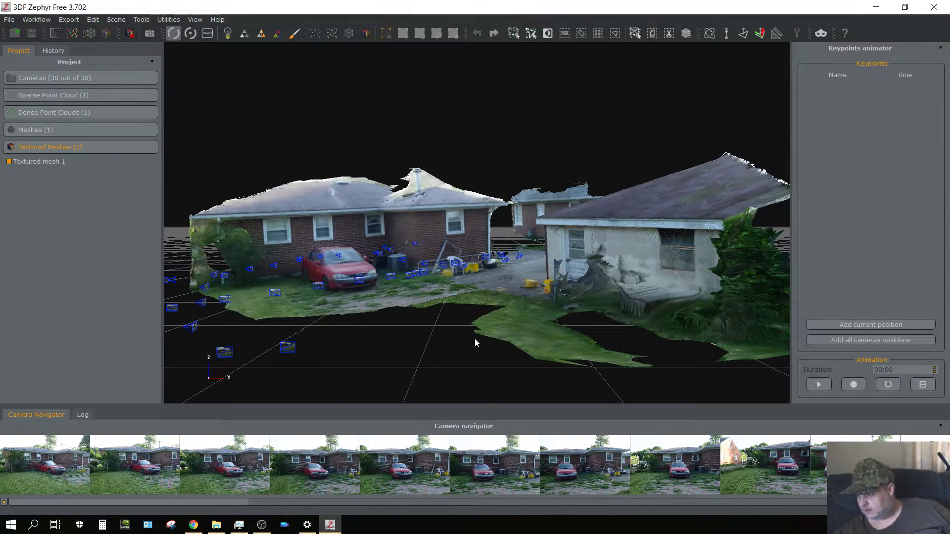
{"action": "scroll", "coordinate": [498, 326], "scroll_direction": "up", "scroll_amount": 4}
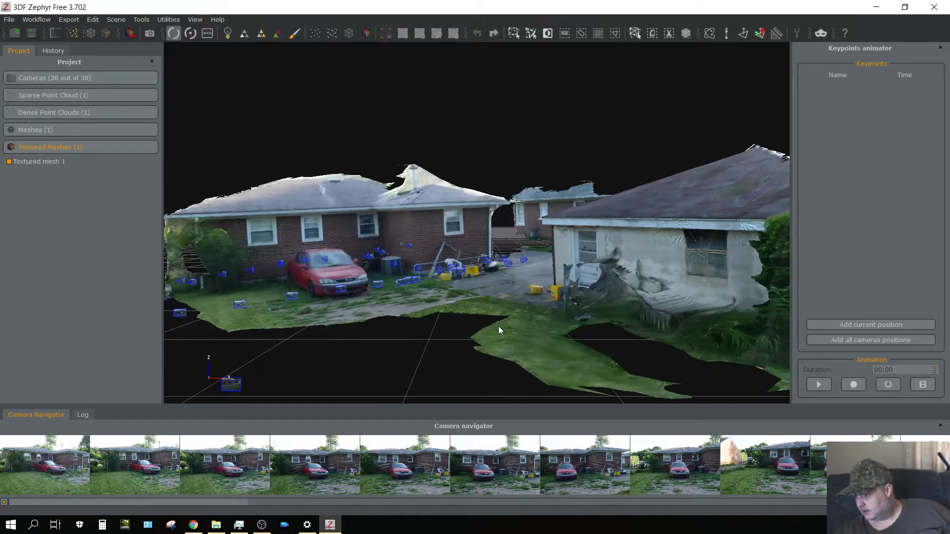
{"action": "mouse_move", "coordinate": [482, 304]}
{"action": "left_mouse_down"}
{"action": "mouse_move", "coordinate": [610, 304]}
{"action": "mouse_move", "coordinate": [565, 314]}
{"action": "mouse_move", "coordinate": [565, 352]}
{"action": "mouse_move", "coordinate": [505, 348]}
{"action": "mouse_move", "coordinate": [470, 366]}
{"action": "mouse_move", "coordinate": [381, 296]}
{"action": "mouse_move", "coordinate": [386, 286]}
{"action": "mouse_move", "coordinate": [441, 297]}
{"action": "mouse_move", "coordinate": [418, 284]}
{"action": "mouse_move", "coordinate": [477, 307]}
{"action": "left_mouse_up"}
{"action": "scroll", "coordinate": [479, 307], "scroll_direction": "up", "scroll_amount": 6}
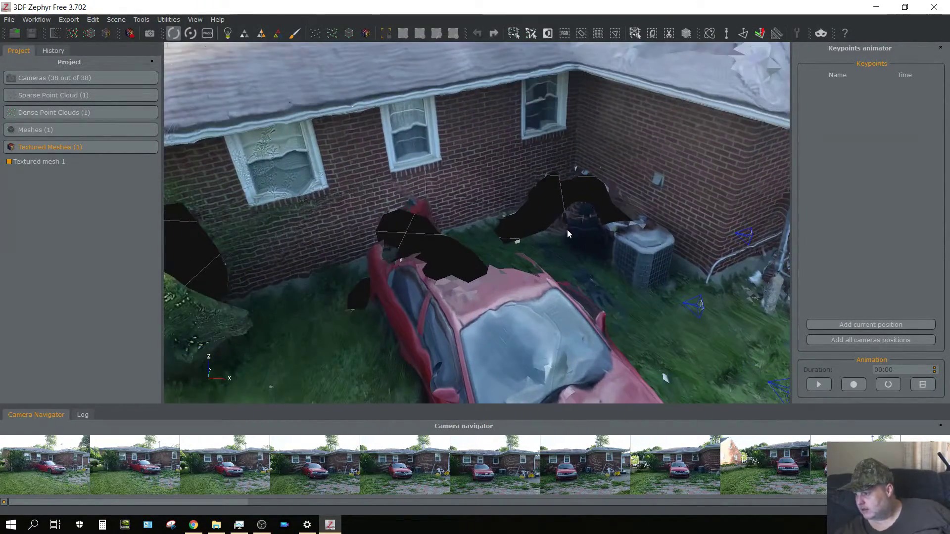
{"action": "scroll", "coordinate": [660, 293], "scroll_direction": "down", "scroll_amount": 8}
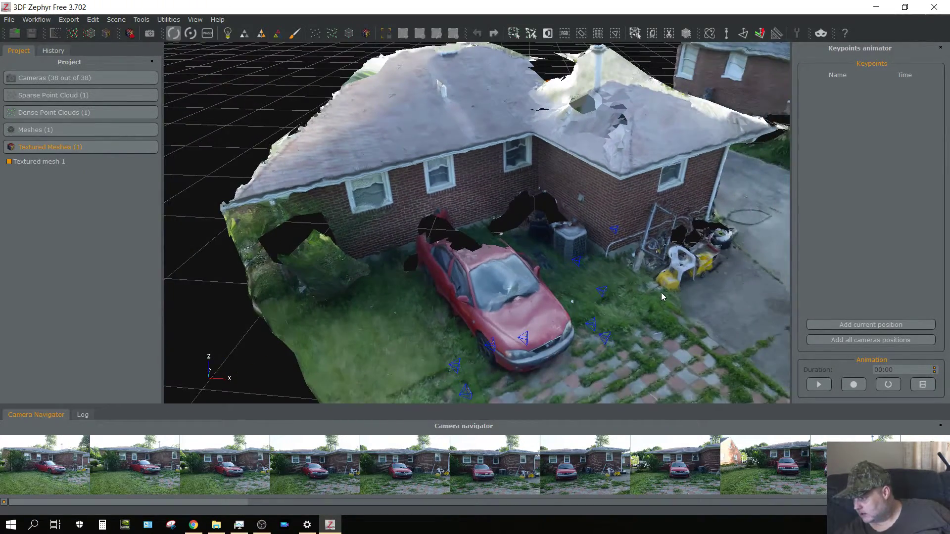
{"action": "left_click_drag", "start_coordinate": [660, 292], "coordinate": [581, 244]}
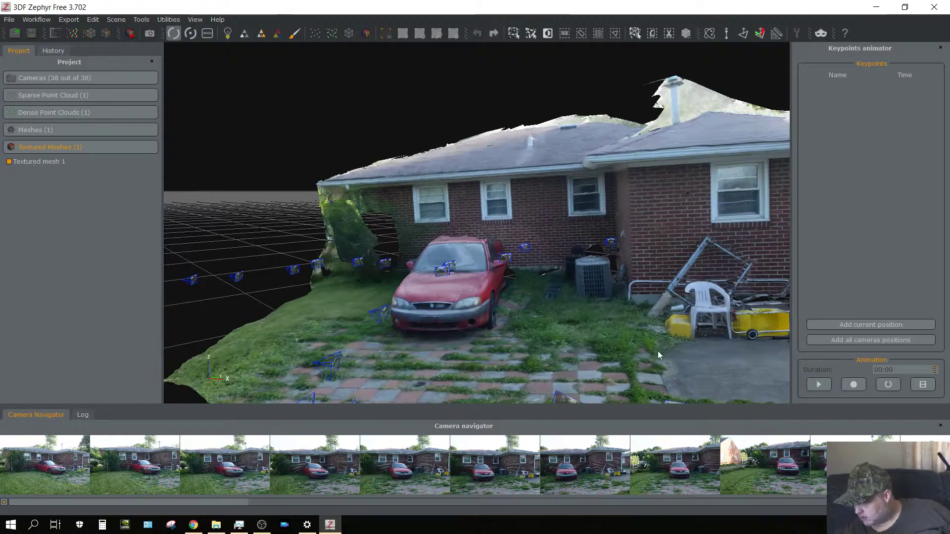
{"action": "scroll", "coordinate": [657, 351], "scroll_direction": "up", "scroll_amount": 3}
{"action": "left_click_drag", "start_coordinate": [660, 351], "coordinate": [891, 363]}
{"action": "left_click_drag", "start_coordinate": [732, 337], "coordinate": [732, 338]}
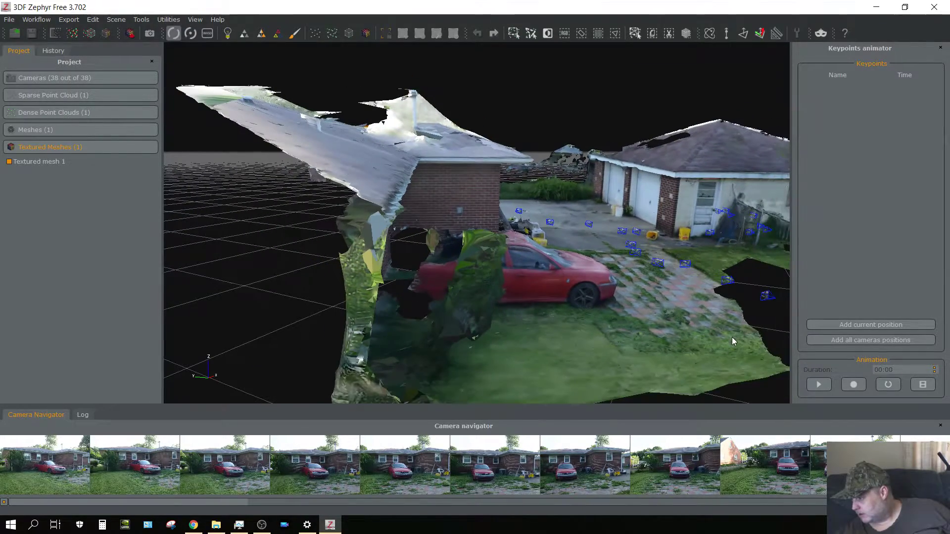
{"action": "left_click_drag", "start_coordinate": [694, 251], "coordinate": [650, 254]}
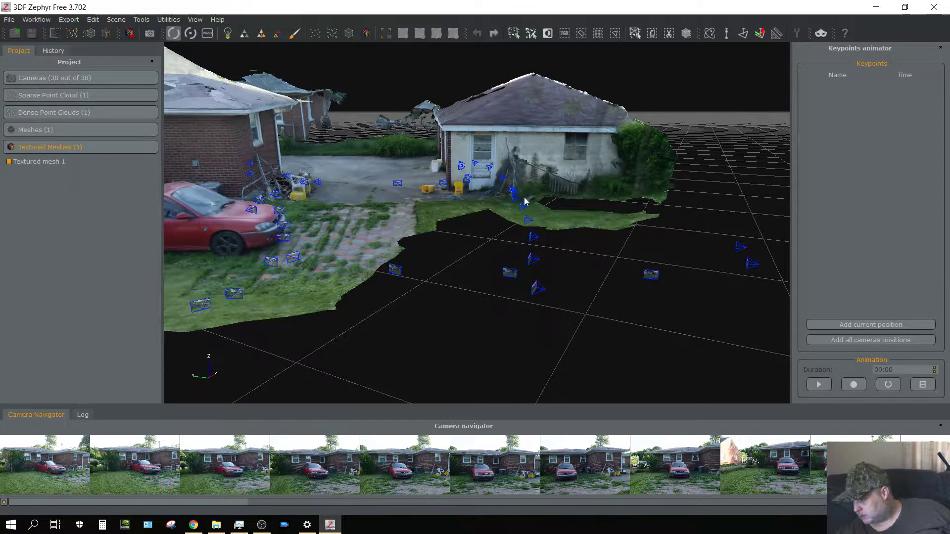
{"action": "scroll", "coordinate": [388, 302], "scroll_direction": "up", "scroll_amount": 4}
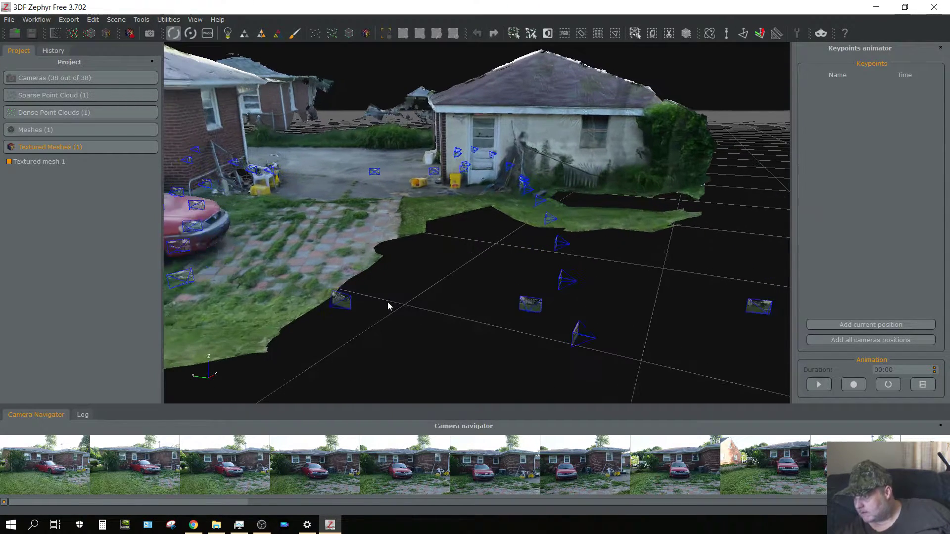
{"action": "left_click_drag", "start_coordinate": [399, 324], "coordinate": [602, 105]}
{"action": "scroll", "coordinate": [491, 303], "scroll_direction": "down", "scroll_amount": 3}
{"action": "scroll", "coordinate": [543, 387], "scroll_direction": "down", "scroll_amount": 3}
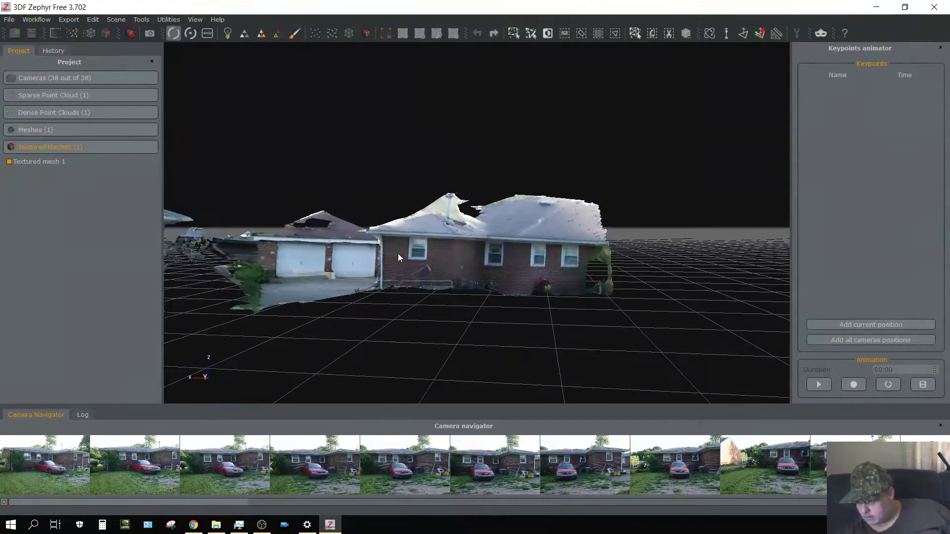
{"action": "scroll", "coordinate": [348, 292], "scroll_direction": "up", "scroll_amount": 2}
{"action": "scroll", "coordinate": [346, 287], "scroll_direction": "up", "scroll_amount": 1}
{"action": "scroll", "coordinate": [361, 279], "scroll_direction": "up", "scroll_amount": 1}
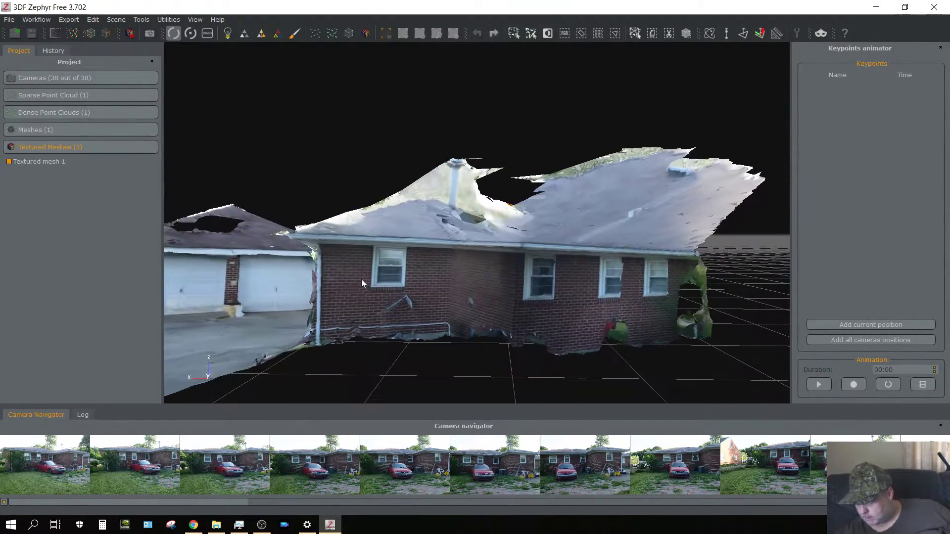
{"action": "left_click_drag", "start_coordinate": [361, 279], "coordinate": [735, 370]}
{"action": "scroll", "coordinate": [402, 281], "scroll_direction": "up", "scroll_amount": 1}
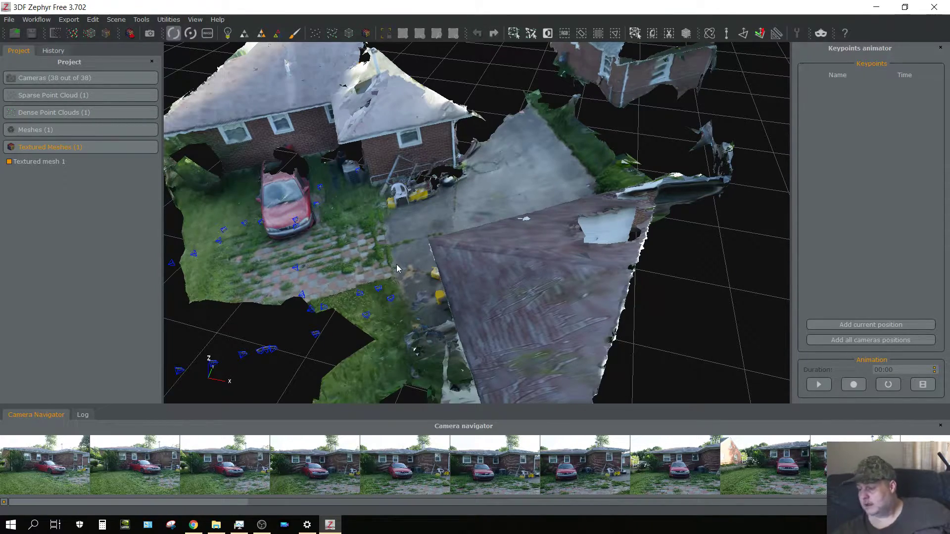
{"action": "left_click_drag", "start_coordinate": [294, 310], "coordinate": [355, 241]}
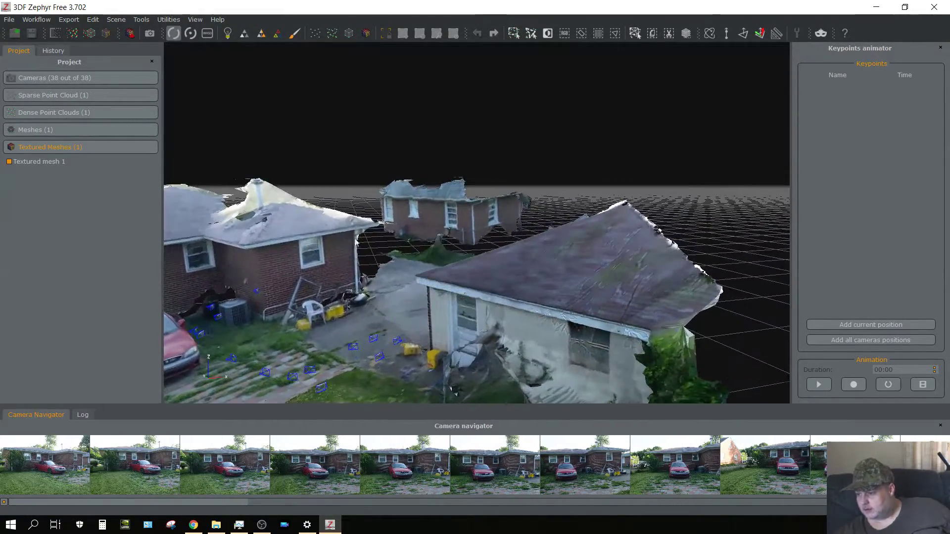
Open the Textured Mesh Export settings and set the export format to Obj/Mtl
{"action": "left_click", "coordinate": [72, 22]}
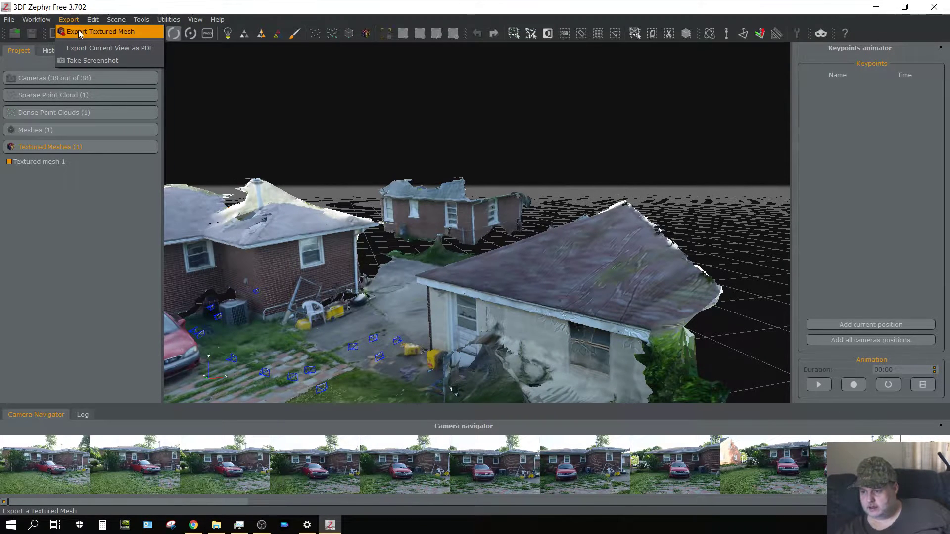
{"action": "left_click", "coordinate": [80, 34]}
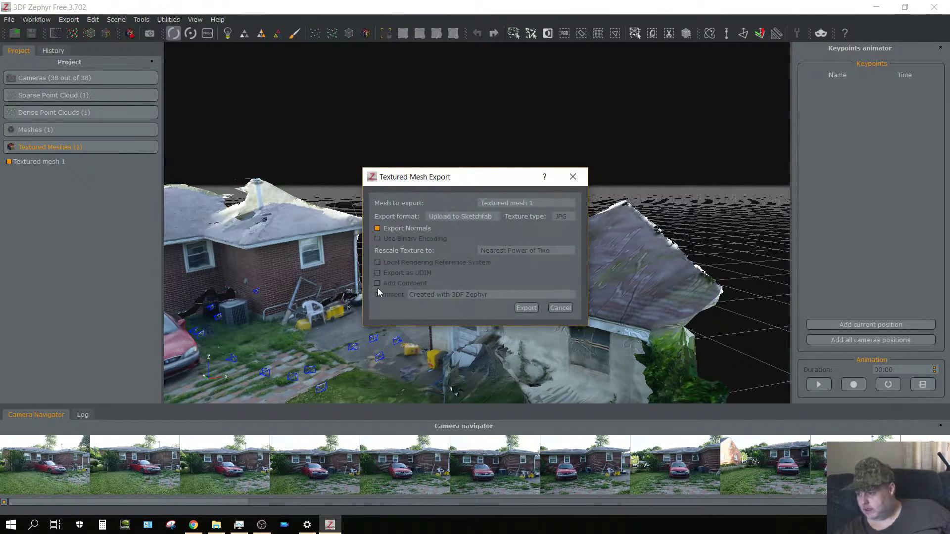
{"action": "left_click", "coordinate": [472, 217]}
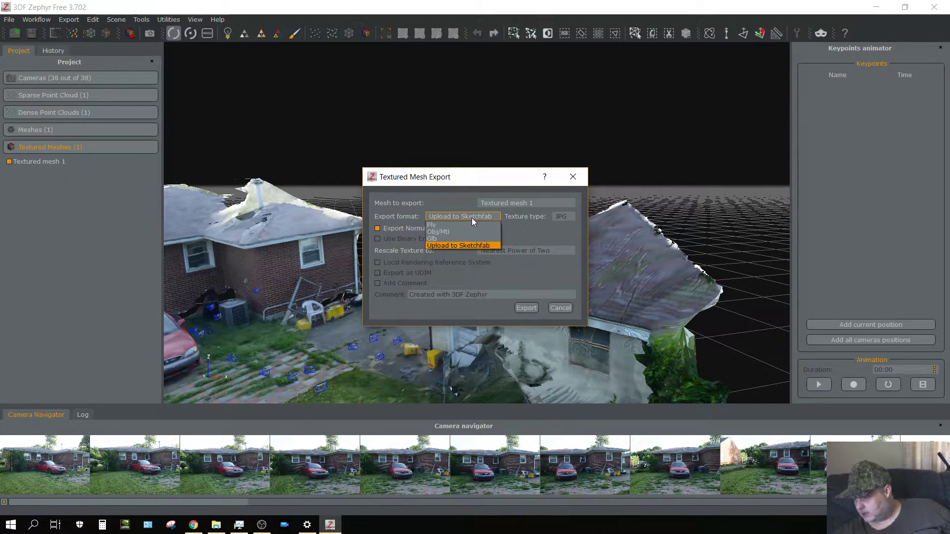
{"action": "left_click", "coordinate": [443, 233]}
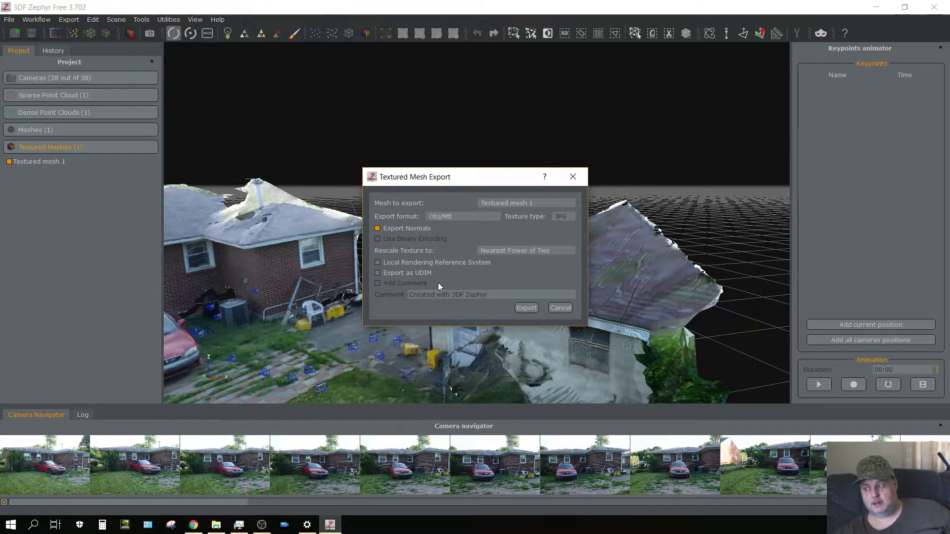
Export the textured mesh to D:\Photogrammetry Temp under the file name 'backyard'
{"action": "left_click", "coordinate": [526, 308]}
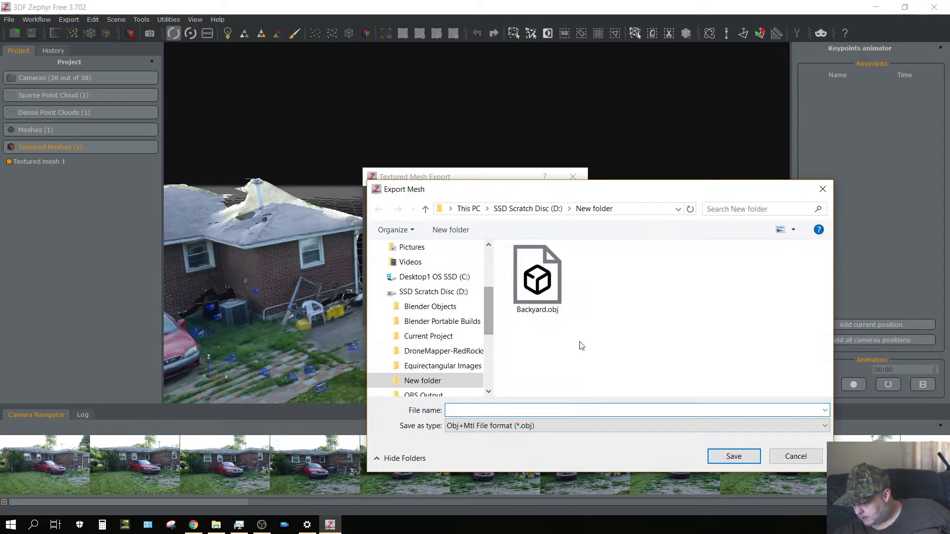
{"action": "scroll", "coordinate": [425, 361], "scroll_direction": "down", "scroll_amount": 2}
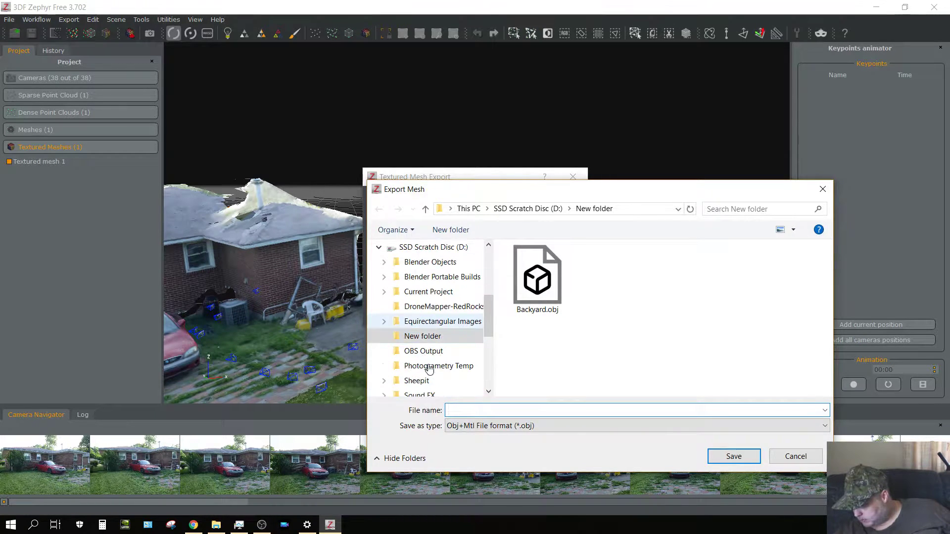
{"action": "left_click", "coordinate": [428, 339]}
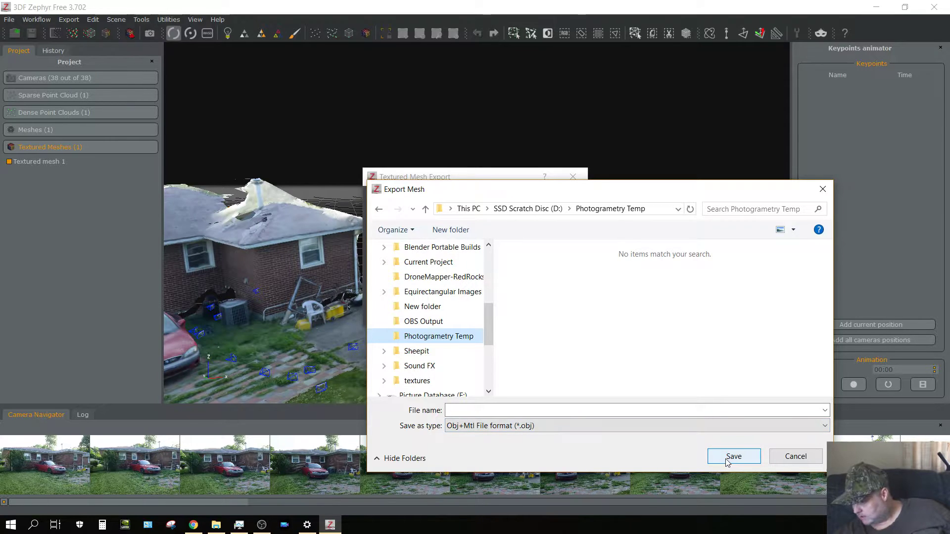
{"action": "left_click", "coordinate": [525, 411]}
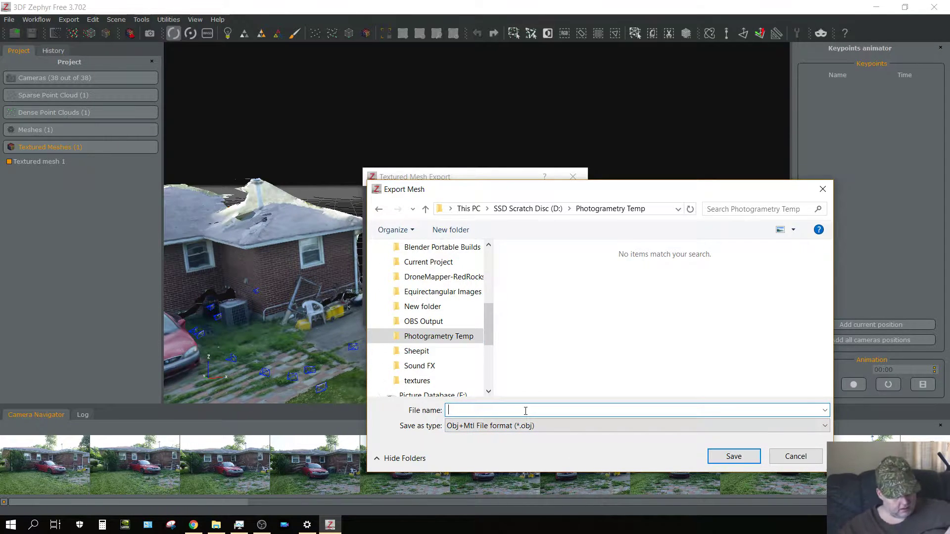
{"action": "type", "text": "ba"}
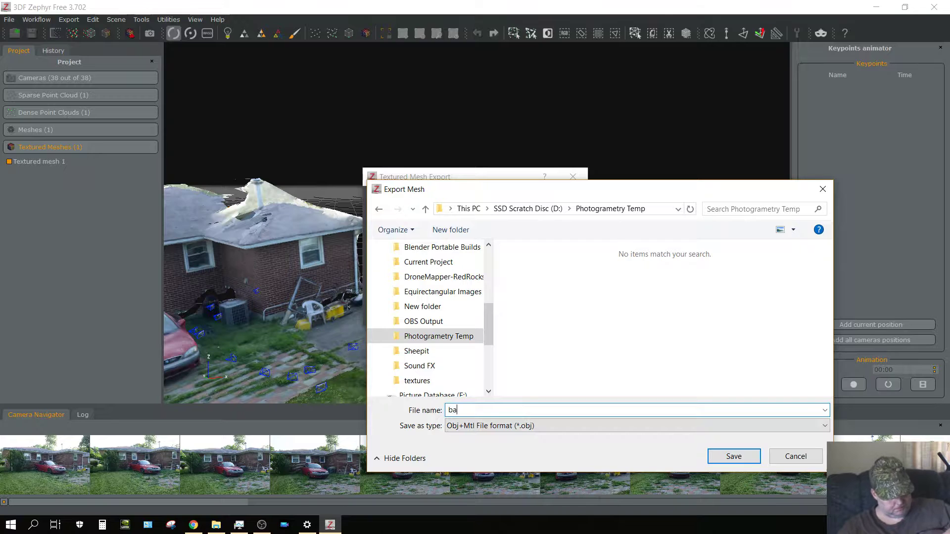
{"action": "type", "text": "ckyard"}
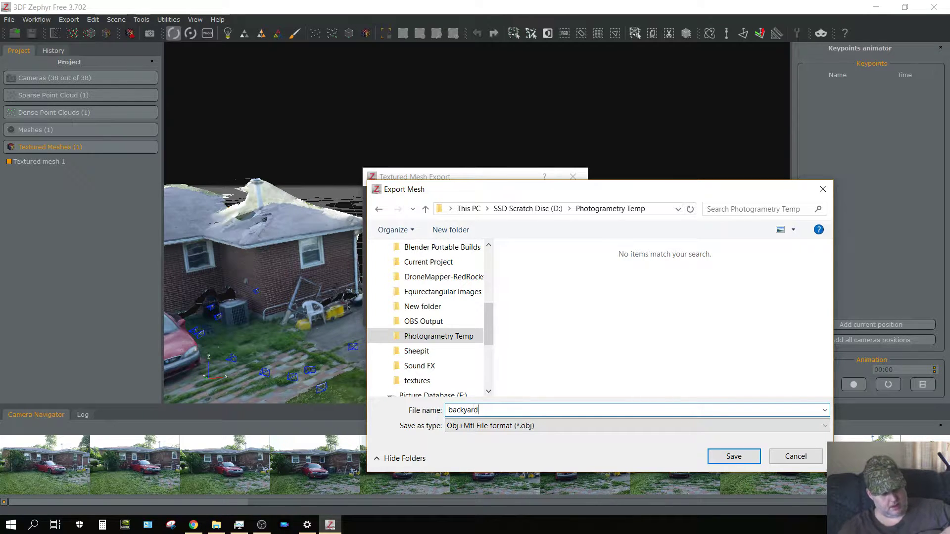
{"action": "left_click", "coordinate": [733, 456]}
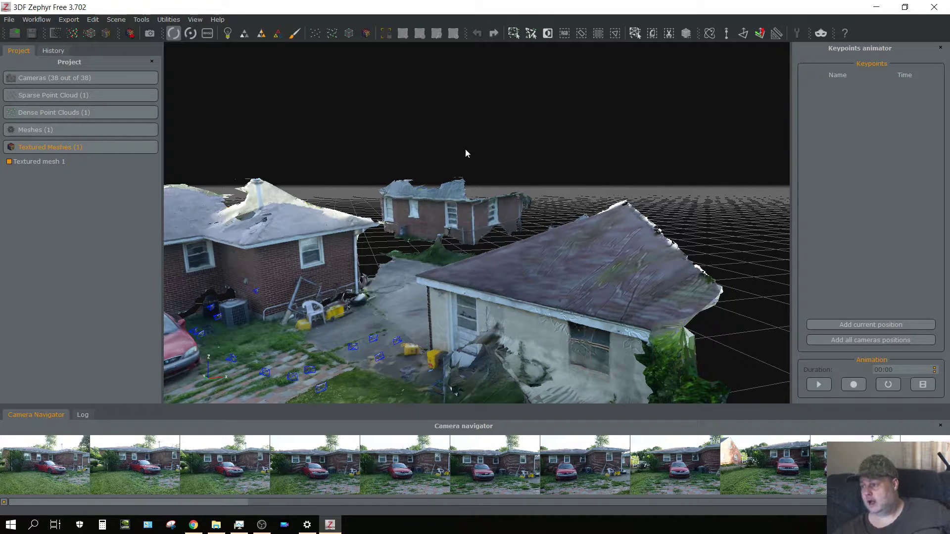
Close 3DF Zephyr Free and confirm the exit
{"action": "left_click", "coordinate": [933, 8]}
{"action": "left_click", "coordinate": [492, 283]}
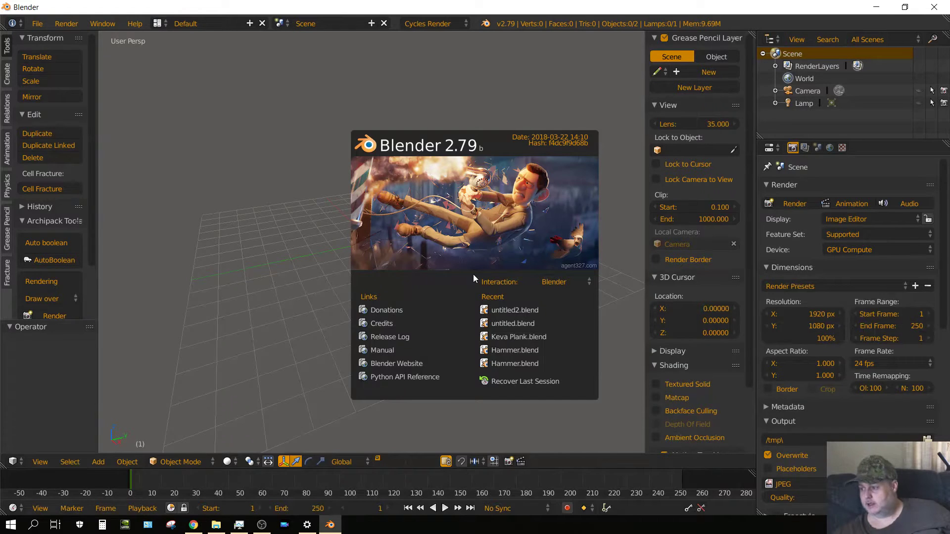
Import backyard.obj from D:\Photogrammetry Temp as a Wavefront OBJ into the scene
{"action": "left_click", "coordinate": [40, 25]}
{"action": "left_click", "coordinate": [39, 25]}
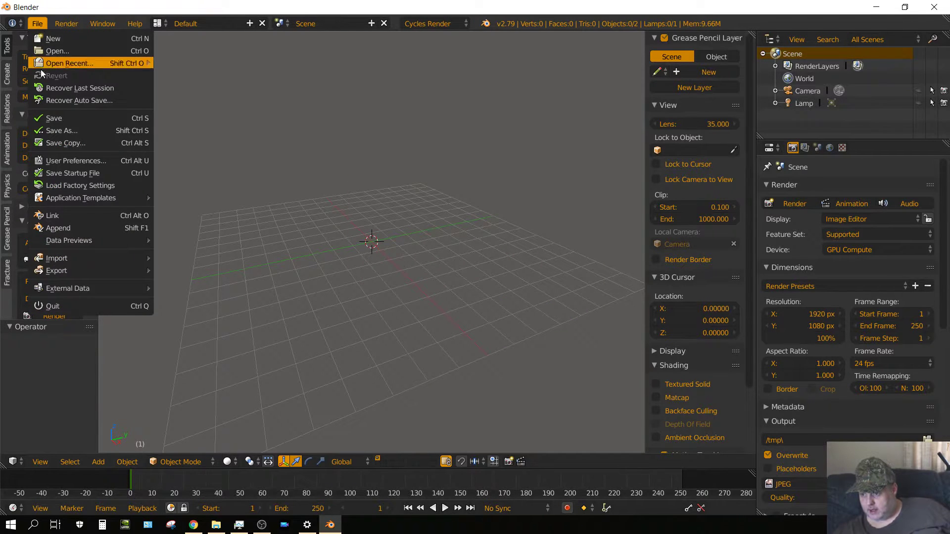
{"action": "mouse_move", "coordinate": [115, 259]}
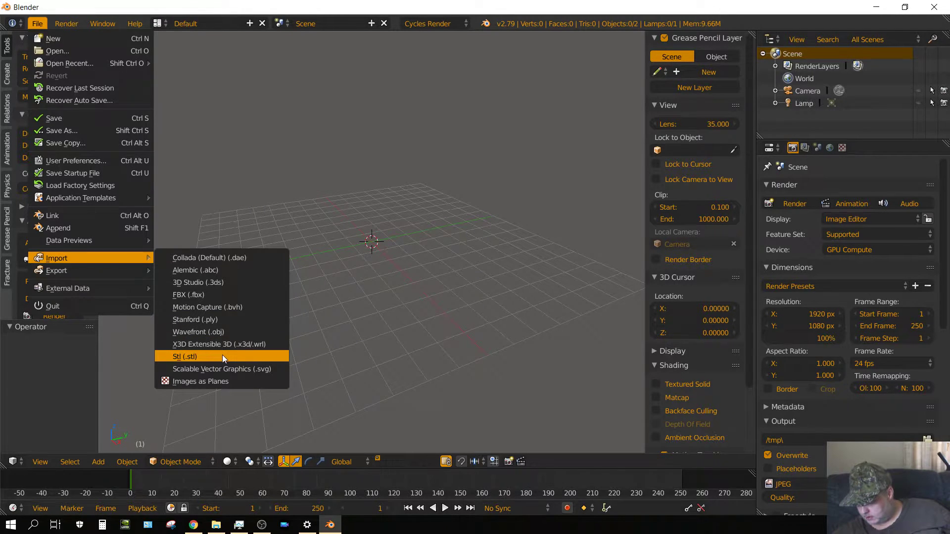
{"action": "left_click", "coordinate": [213, 336]}
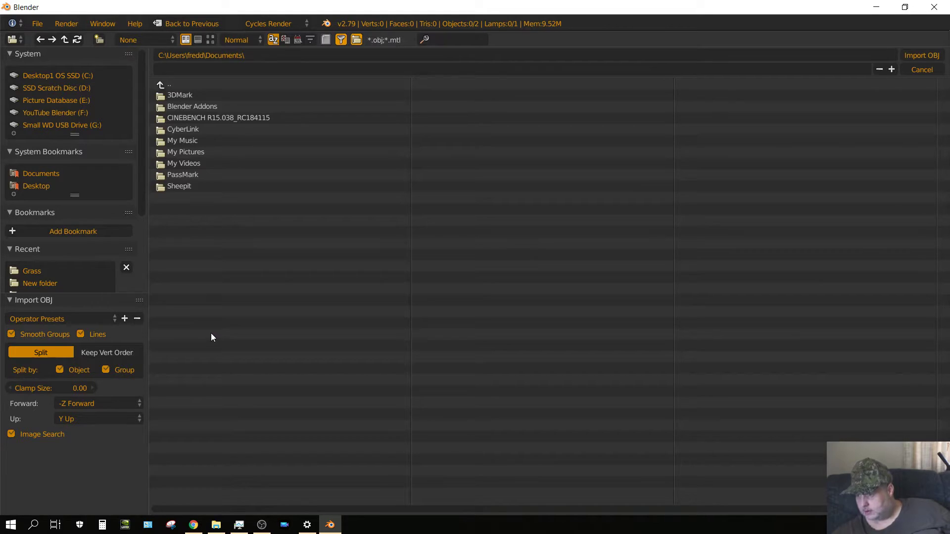
{"action": "left_click", "coordinate": [38, 88]}
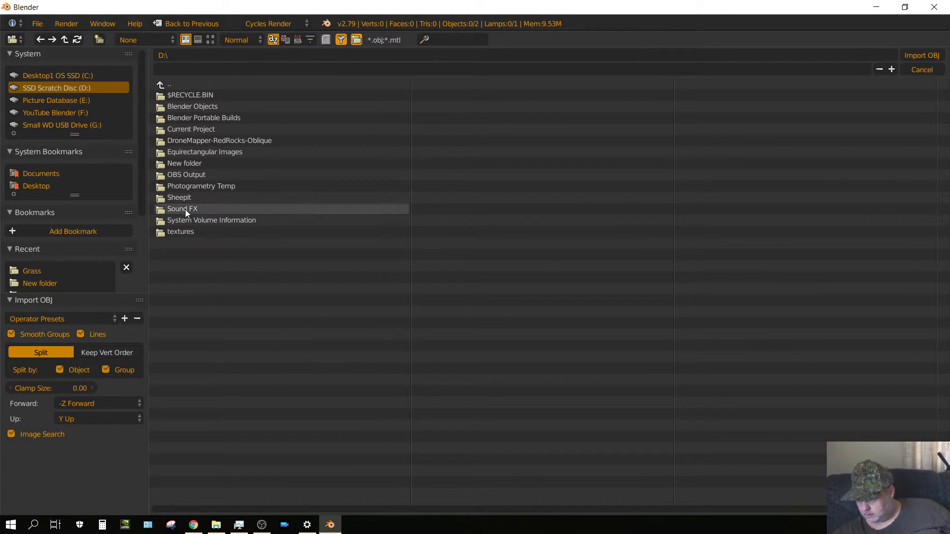
{"action": "left_click", "coordinate": [186, 188]}
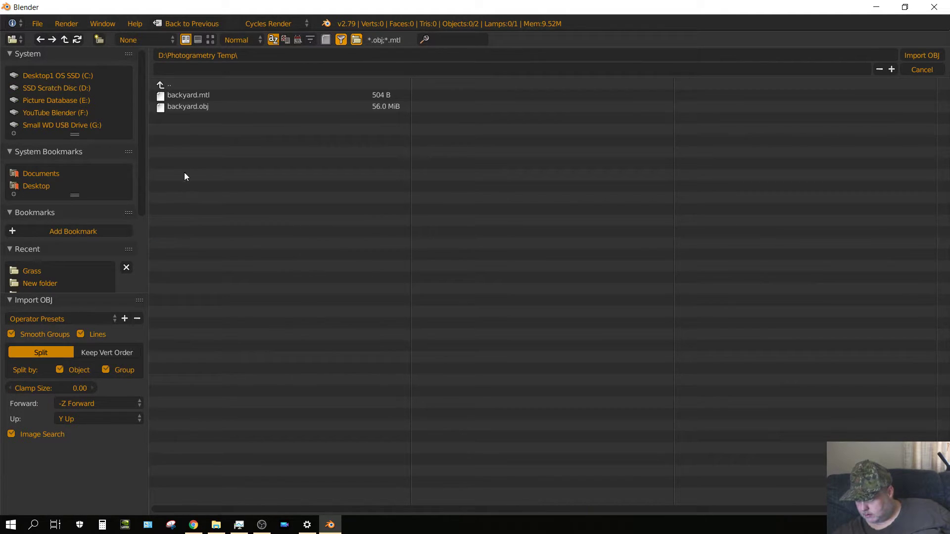
{"action": "left_click", "coordinate": [176, 105]}
{"action": "left_click", "coordinate": [921, 55]}
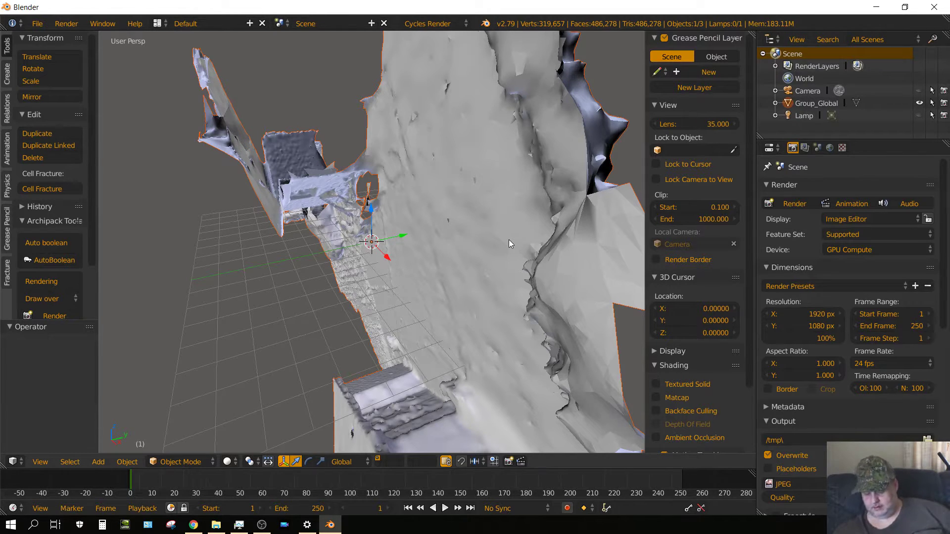
Rotate the backyard scan -92.6° on X so it stands upright
{"action": "key", "text": "KP_1"}
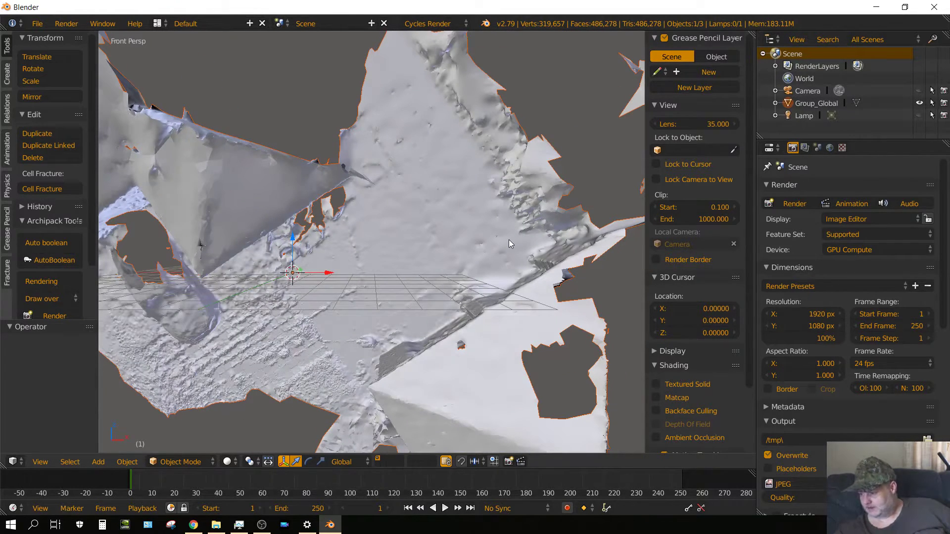
{"action": "key", "text": "KP_5"}
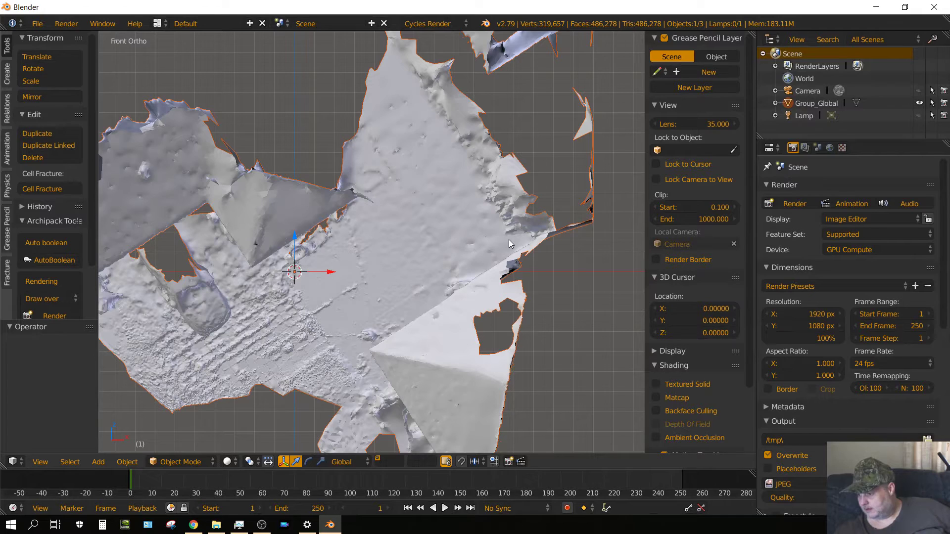
{"action": "key", "text": "KP_3"}
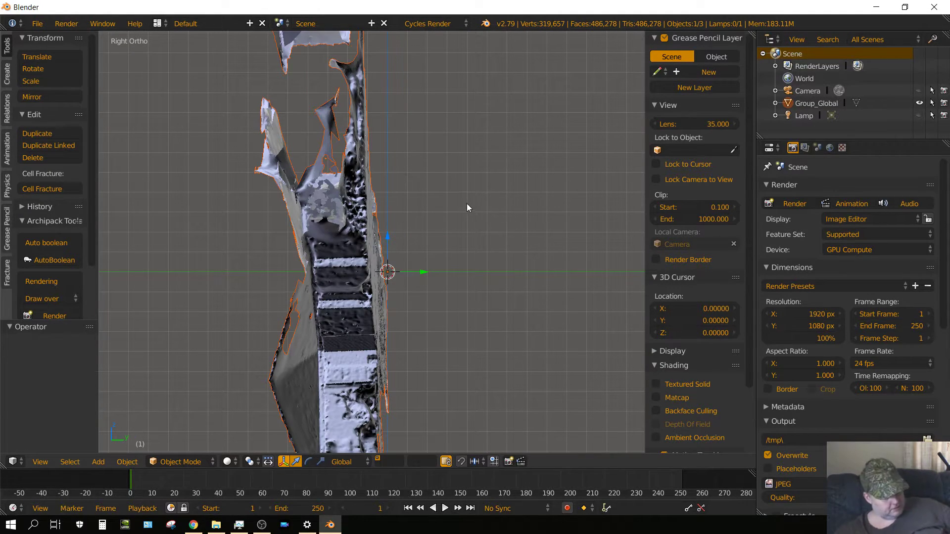
{"action": "key", "text": "r"}
{"action": "key", "text": "x"}
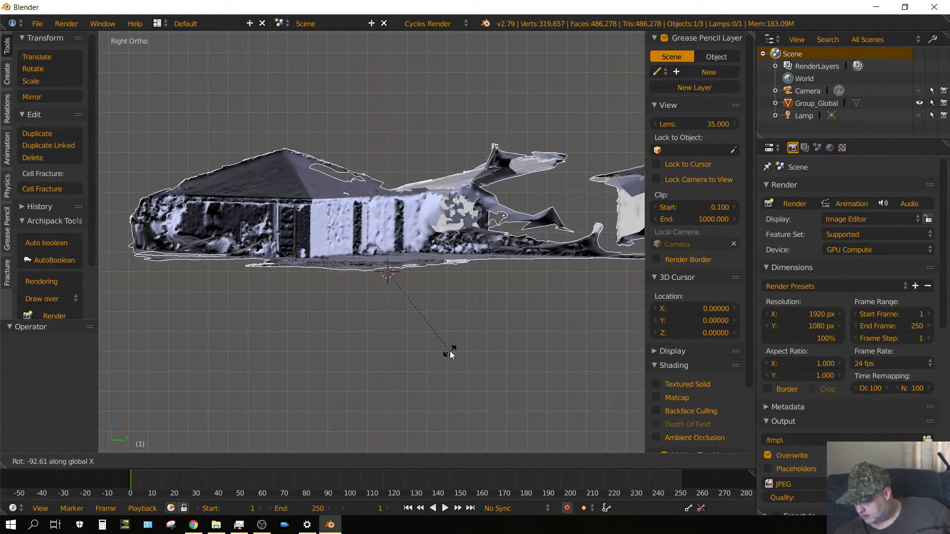
{"action": "left_click", "coordinate": [449, 352]}
From the front view, level the scan with a 2.35° rotation on Y
{"action": "key", "text": "KP_1"}
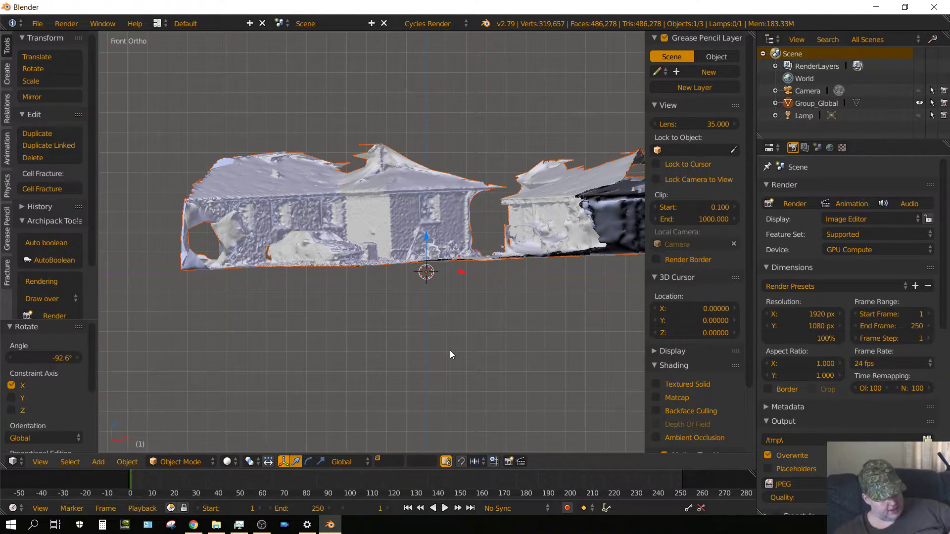
{"action": "key", "text": "r"}
{"action": "key", "text": "y"}
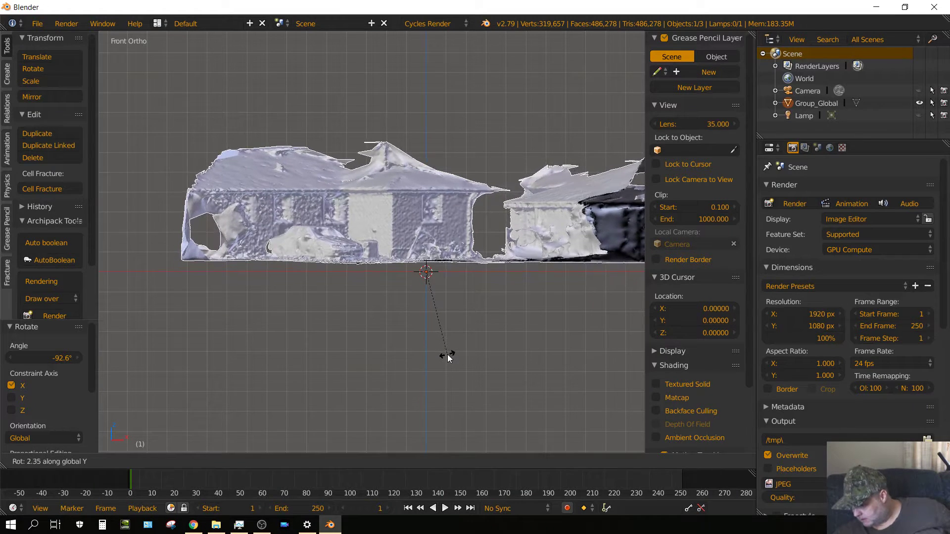
{"action": "left_click", "coordinate": [448, 357]}
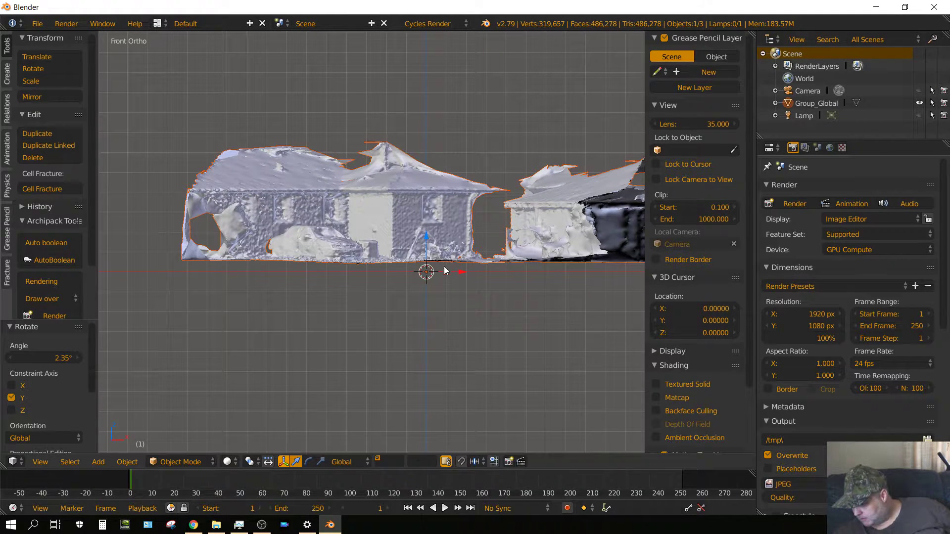
Lower the scan 0.397 on Z so the ground sits on the grid
{"action": "key", "text": "g"}
{"action": "key", "text": "z"}
{"action": "left_click", "coordinate": [427, 244]}
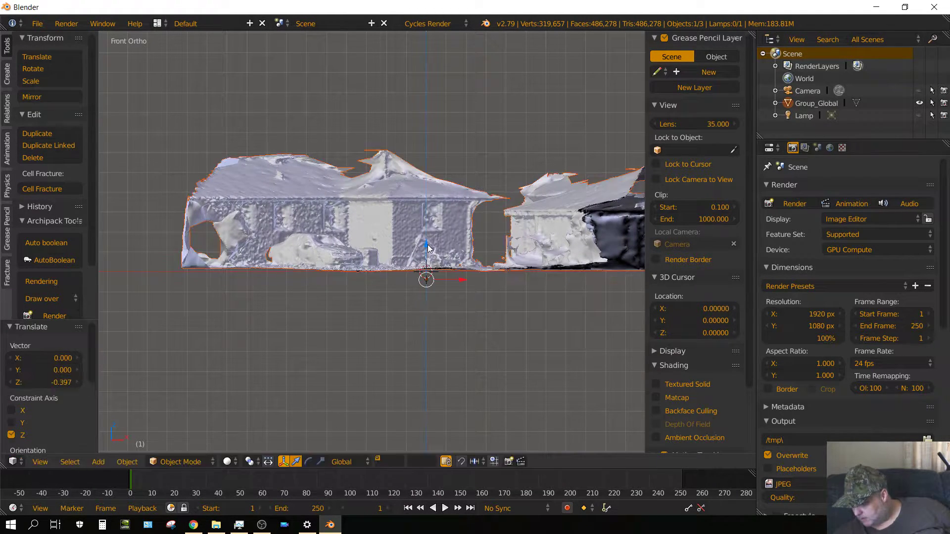
{"action": "middle_click_drag", "start_coordinate": [422, 309], "coordinate": [475, 328]}
{"action": "scroll", "coordinate": [506, 248], "scroll_direction": "up", "scroll_amount": 3}
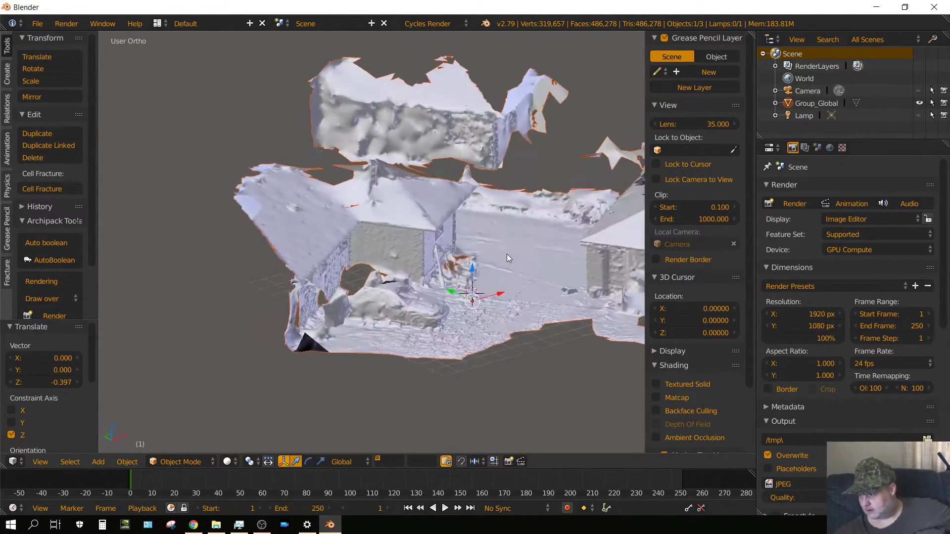
{"action": "middle_click_drag", "start_coordinate": [513, 254], "coordinate": [400, 238], "text": "shift"}
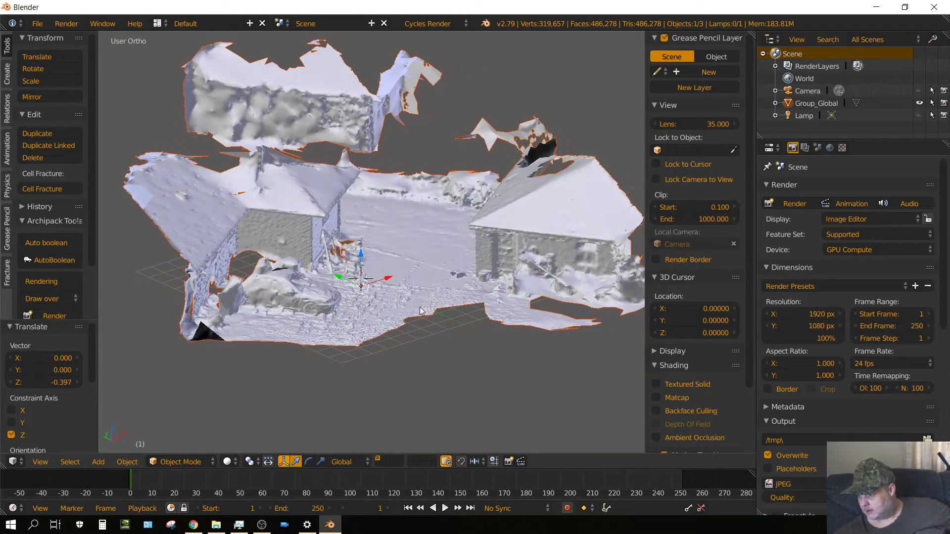
{"action": "middle_click_drag", "start_coordinate": [421, 311], "coordinate": [363, 340]}
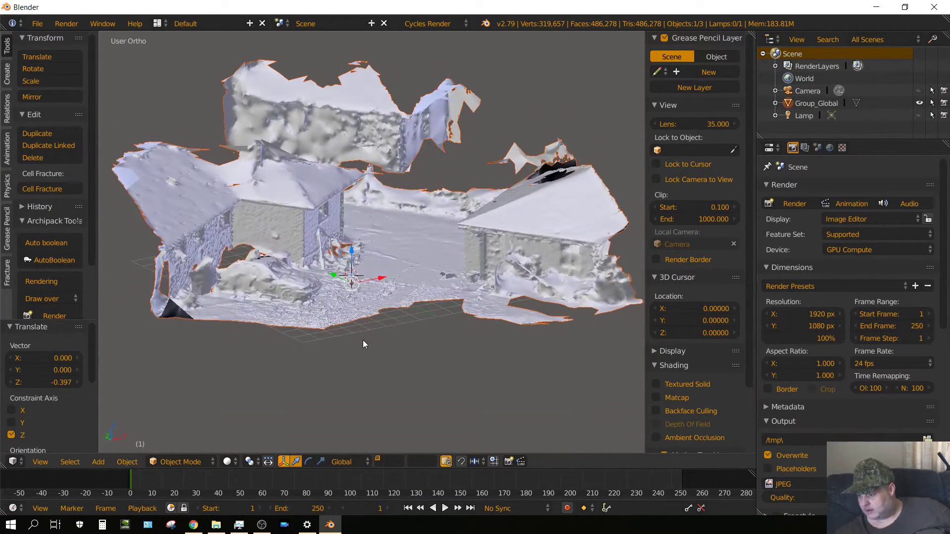
Switch the viewport to Material shading and orbit in close to a side view of the houses
{"action": "left_click", "coordinate": [233, 465]}
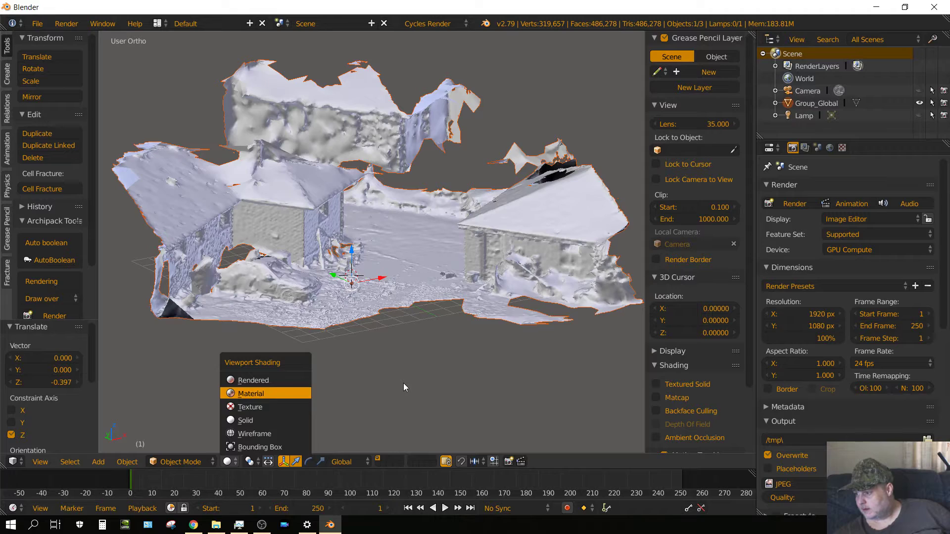
{"action": "key", "text": "Return"}
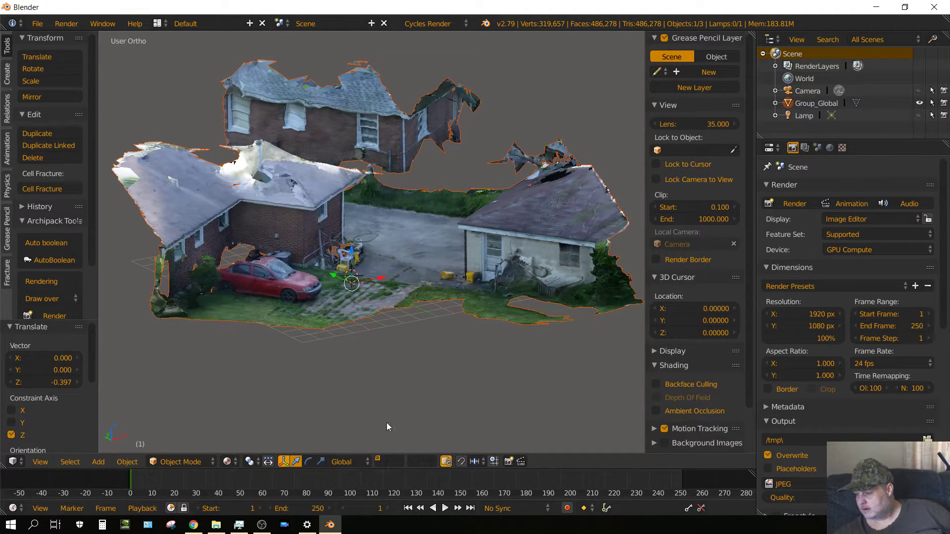
{"action": "mouse_move", "coordinate": [373, 443]}
{"action": "middle_mouse_down"}
{"action": "mouse_move", "coordinate": [357, 415]}
{"action": "mouse_move", "coordinate": [293, 441]}
{"action": "mouse_move", "coordinate": [310, 50]}
{"action": "mouse_move", "coordinate": [395, 32]}
{"action": "mouse_move", "coordinate": [407, 423]}
{"action": "mouse_move", "coordinate": [341, 420]}
{"action": "mouse_move", "coordinate": [351, 51]}
{"action": "mouse_move", "coordinate": [417, 446]}
{"action": "mouse_move", "coordinate": [456, 404]}
{"action": "mouse_move", "coordinate": [333, 441]}
{"action": "mouse_move", "coordinate": [319, 34]}
{"action": "mouse_move", "coordinate": [285, 447]}
{"action": "mouse_move", "coordinate": [266, 441]}
{"action": "mouse_move", "coordinate": [370, 445]}
{"action": "middle_mouse_up"}
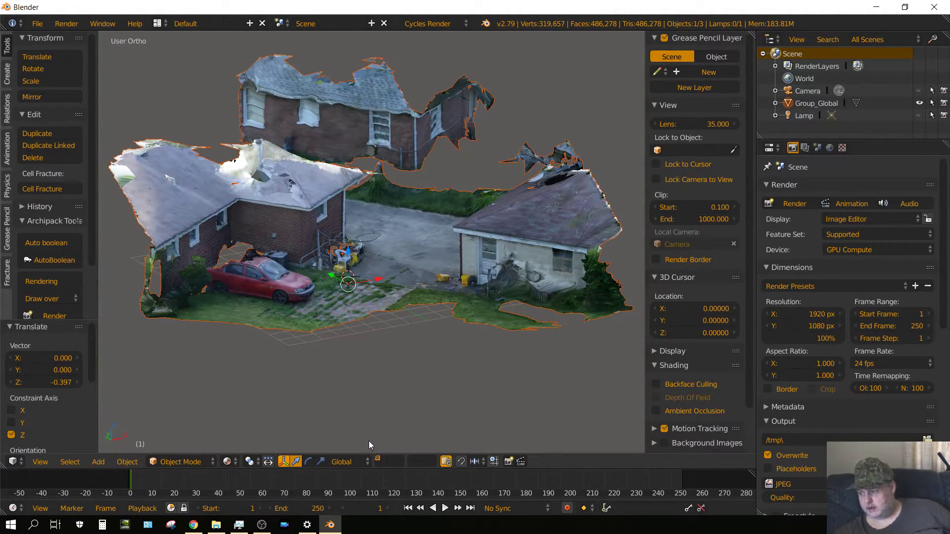
{"action": "middle_click_drag", "start_coordinate": [375, 356], "coordinate": [420, 311]}
{"action": "scroll", "coordinate": [420, 311], "scroll_direction": "up", "scroll_amount": 3}
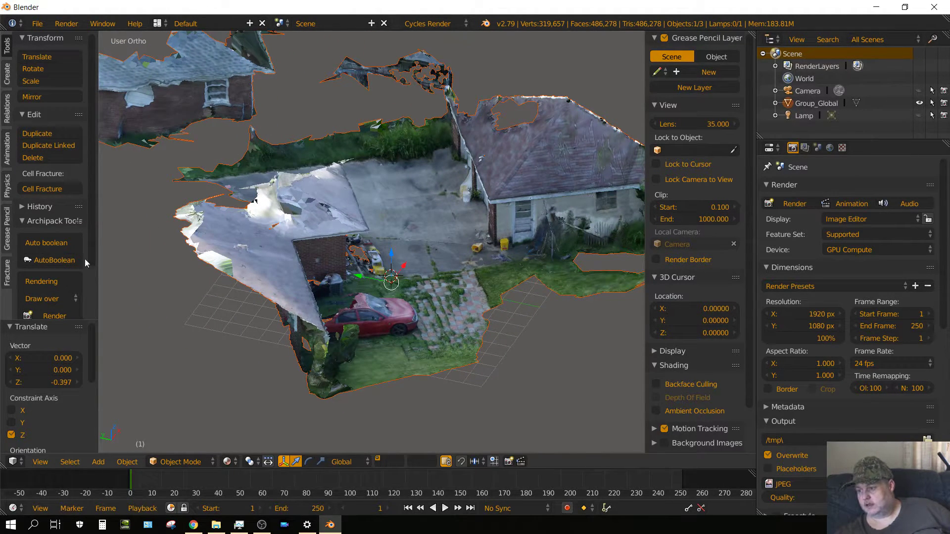
{"action": "middle_click_drag", "start_coordinate": [510, 346], "coordinate": [465, 322]}
{"action": "middle_click_drag", "start_coordinate": [447, 382], "coordinate": [451, 372]}
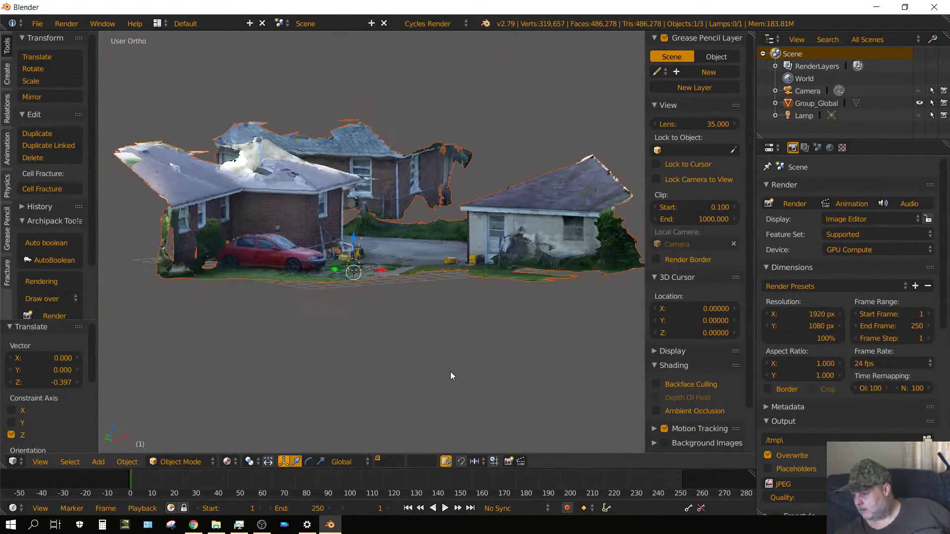
{"action": "scroll", "coordinate": [442, 366], "scroll_direction": "up", "scroll_amount": 3}
{"action": "scroll", "coordinate": [442, 366], "scroll_direction": "up", "scroll_amount": 2}
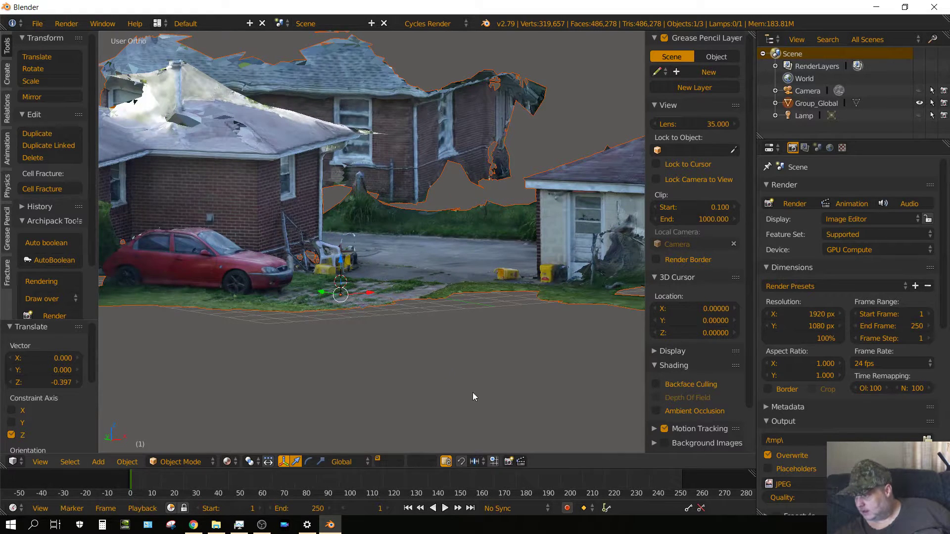
Enable Use Nodes for the World and drag Background Strength from 1.000 to 0.000
{"action": "left_click", "coordinate": [830, 149]}
{"action": "left_click", "coordinate": [868, 253]}
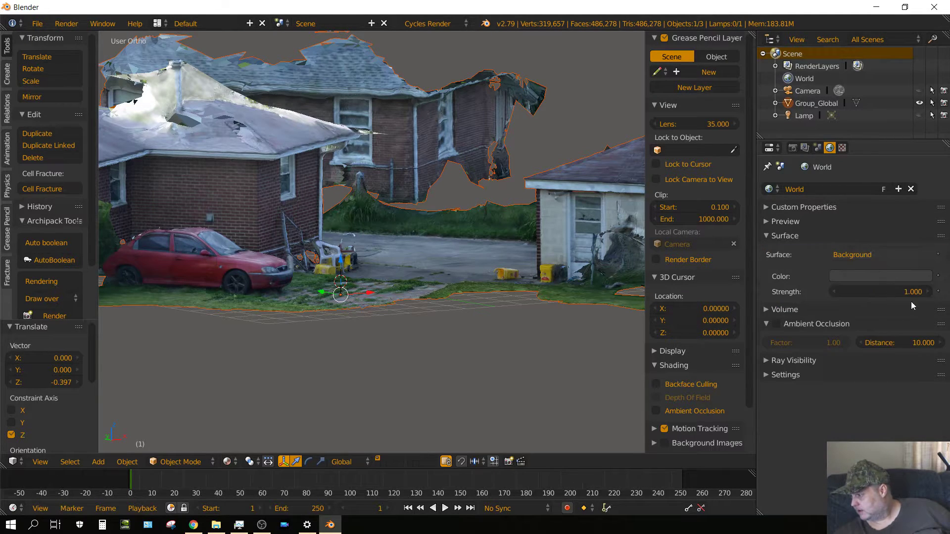
{"action": "left_click_drag", "start_coordinate": [914, 292], "coordinate": [836, 292]}
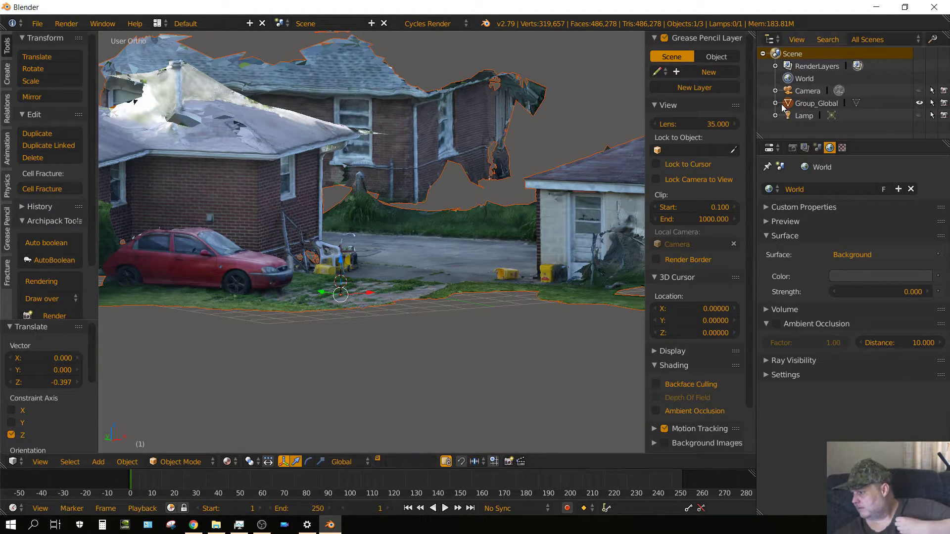
{"action": "left_click", "coordinate": [804, 116]}
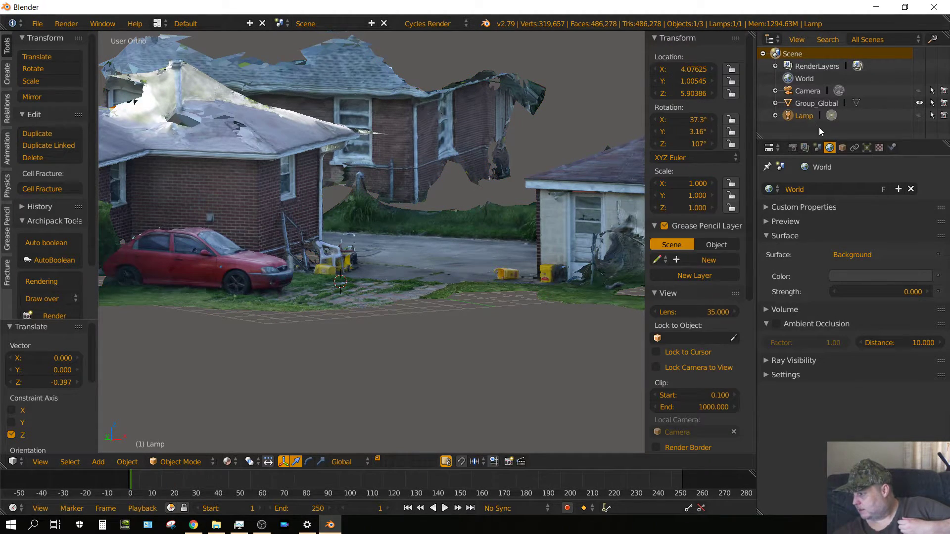
Make the lamp visible and give it node-based emission with strength 2500
{"action": "left_click", "coordinate": [918, 115]}
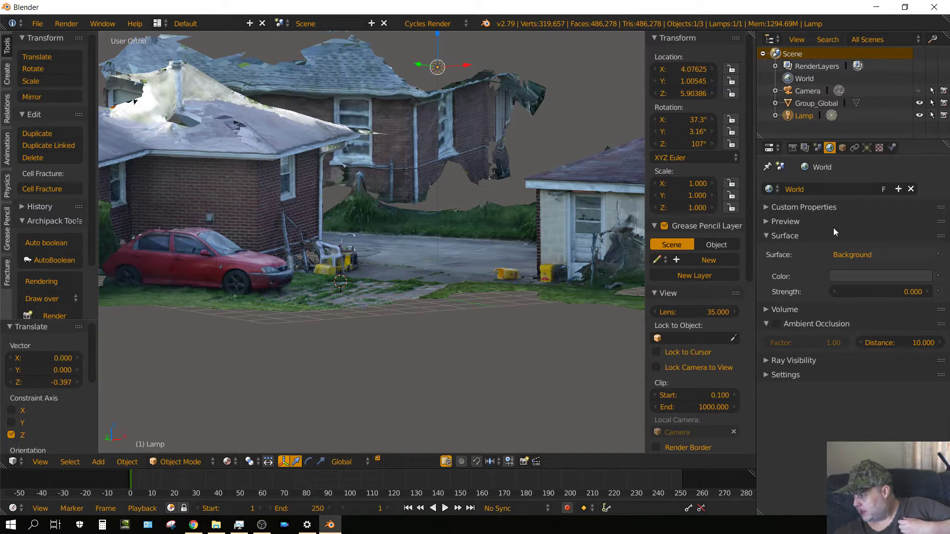
{"action": "left_click", "coordinate": [866, 147]}
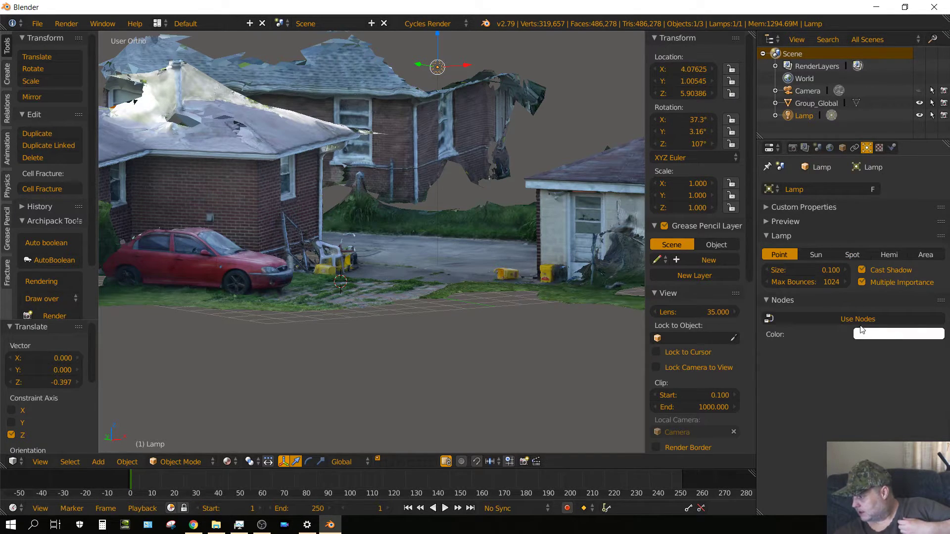
{"action": "left_click", "coordinate": [858, 319]}
{"action": "left_click", "coordinate": [889, 354]}
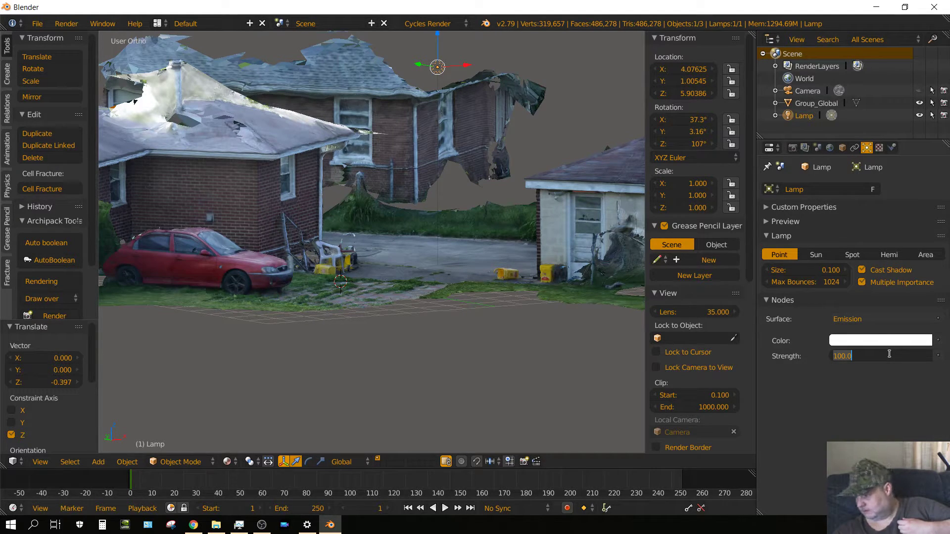
{"action": "type", "text": "2500"}
{"action": "key", "text": "Return"}
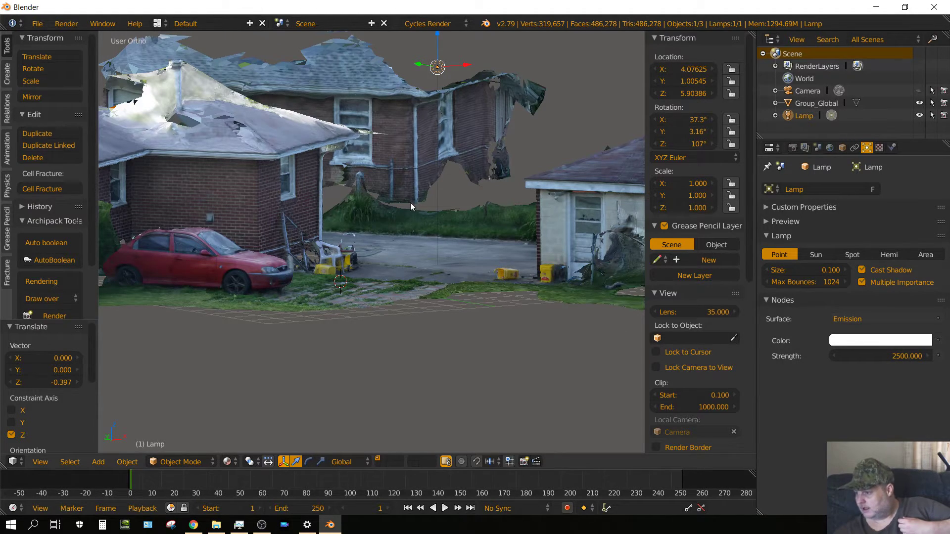
Unhide the camera and look through it with Numpad 0
{"action": "mouse_move", "coordinate": [474, 255]}
{"action": "middle_mouse_down"}
{"action": "mouse_move", "coordinate": [450, 276]}
{"action": "mouse_move", "coordinate": [429, 337]}
{"action": "mouse_move", "coordinate": [474, 312]}
{"action": "mouse_move", "coordinate": [513, 239]}
{"action": "mouse_move", "coordinate": [484, 264]}
{"action": "mouse_move", "coordinate": [474, 250]}
{"action": "middle_mouse_up"}
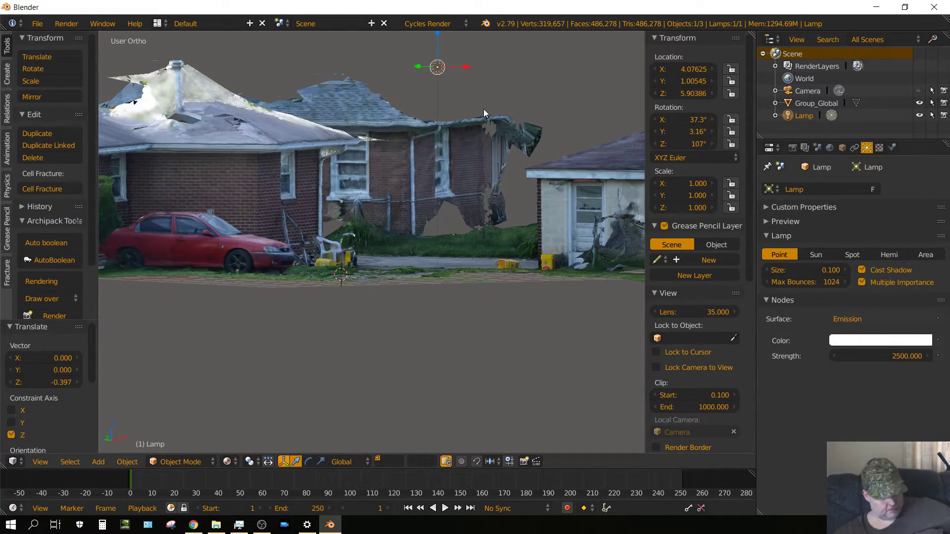
{"action": "middle_click_drag", "start_coordinate": [483, 108], "coordinate": [467, 205], "text": "shift"}
{"action": "left_click", "coordinate": [919, 90]}
{"action": "key", "text": "KP_0"}
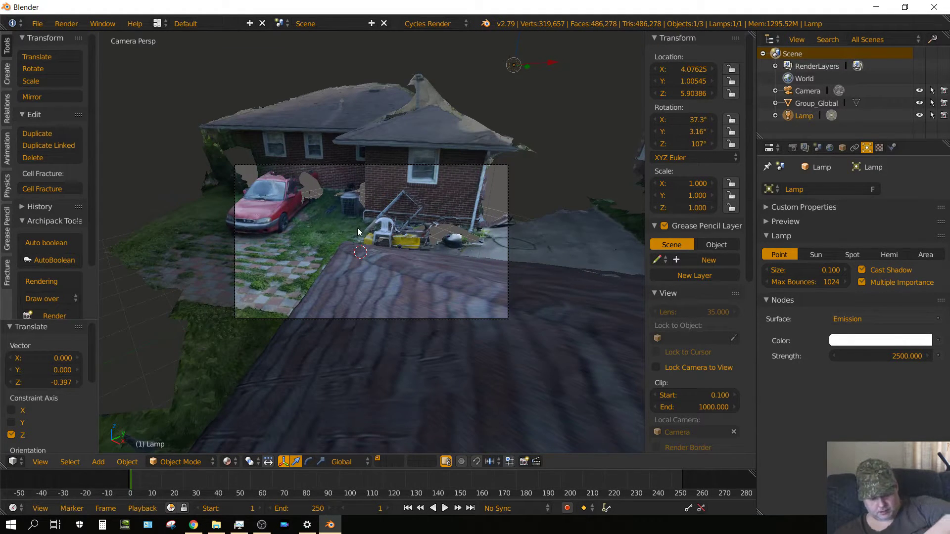
Enable Lock Camera to View and reframe the camera on the houses and red car
{"action": "key", "text": "Home"}
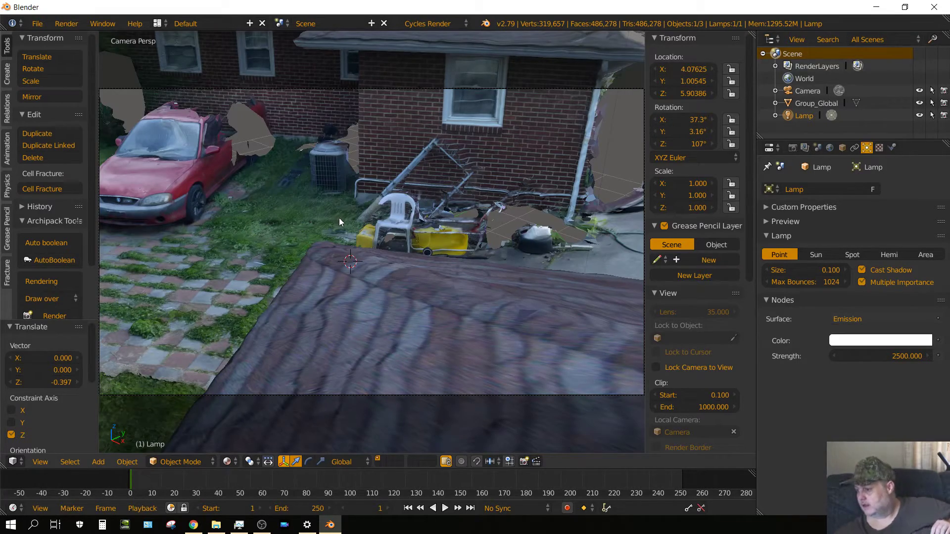
{"action": "left_click", "coordinate": [656, 367]}
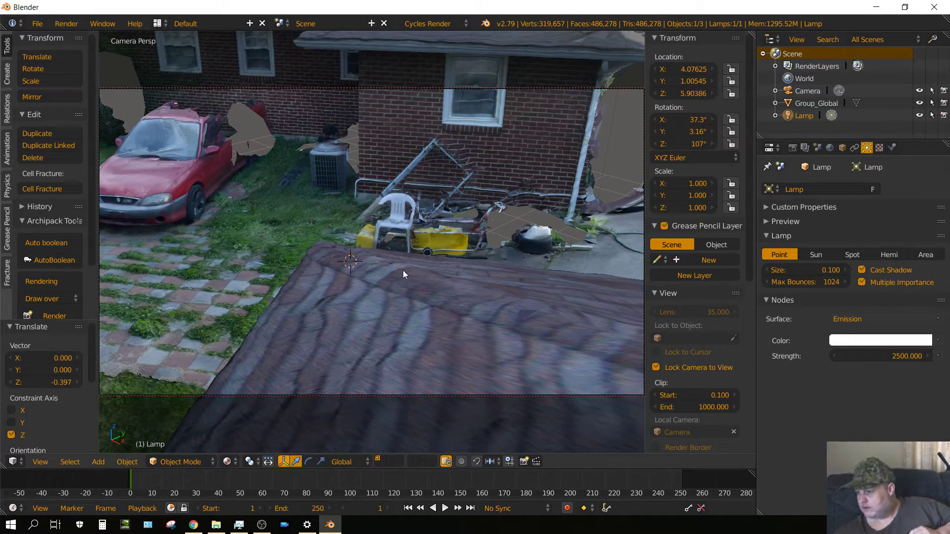
{"action": "middle_click_drag", "start_coordinate": [403, 270], "coordinate": [492, 246]}
{"action": "scroll", "coordinate": [480, 258], "scroll_direction": "down", "scroll_amount": 2}
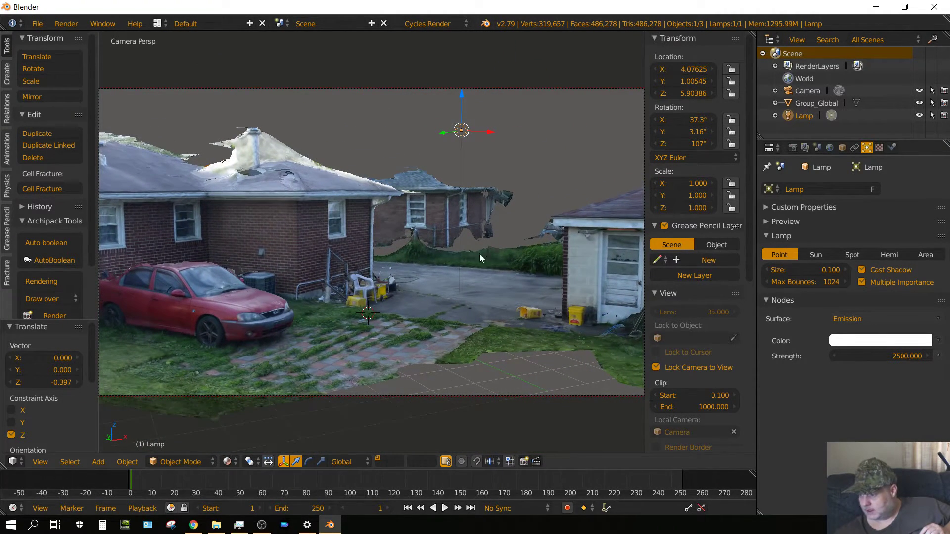
Turn on Border in the Render properties
{"action": "left_click", "coordinate": [228, 462]}
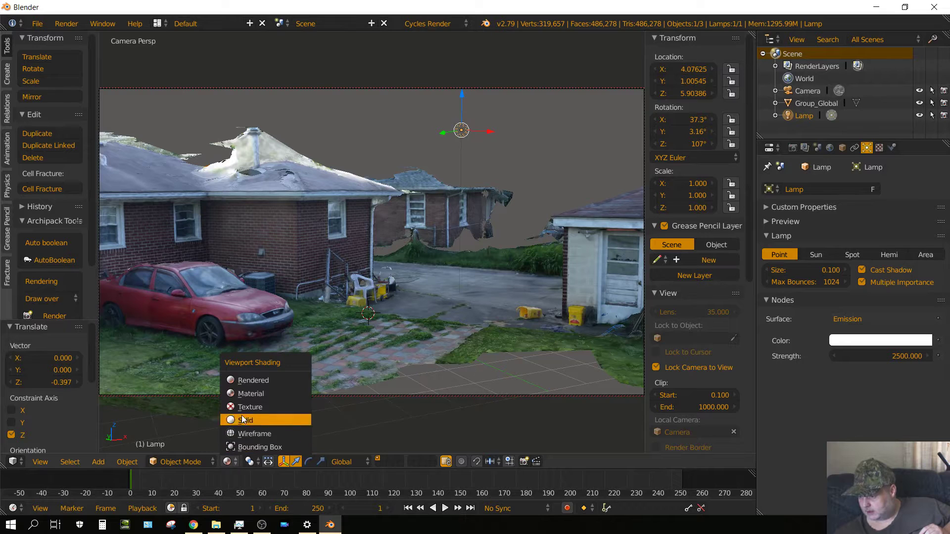
{"action": "left_click", "coordinate": [248, 385]}
{"action": "left_click", "coordinate": [792, 148]}
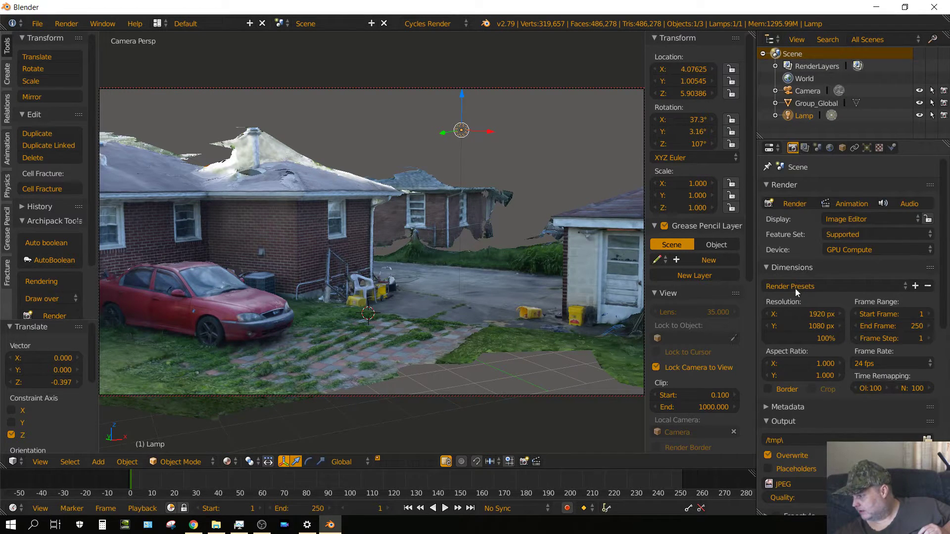
{"action": "left_click", "coordinate": [768, 390]}
Switch to Rendered shading and orbit and pan the camera view across the yard
{"action": "left_click", "coordinate": [227, 461]}
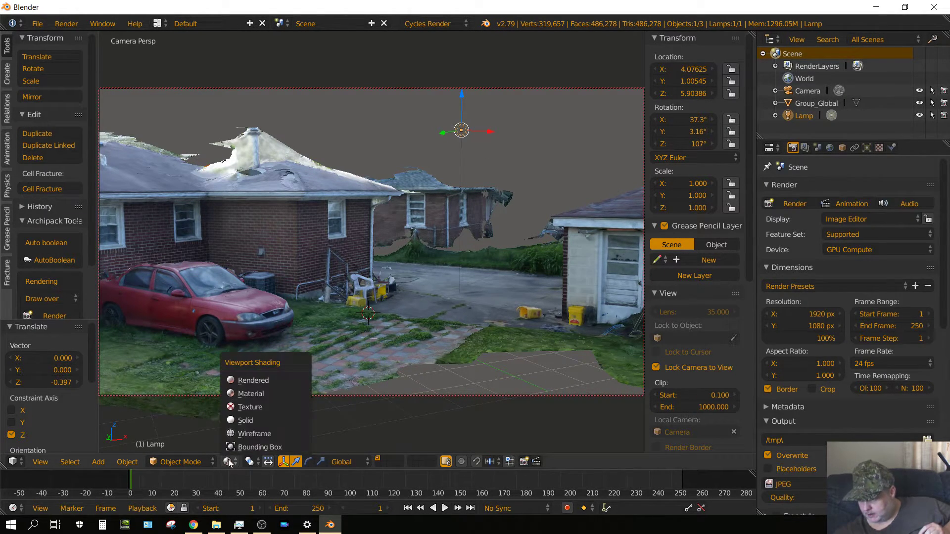
{"action": "key", "text": "Return"}
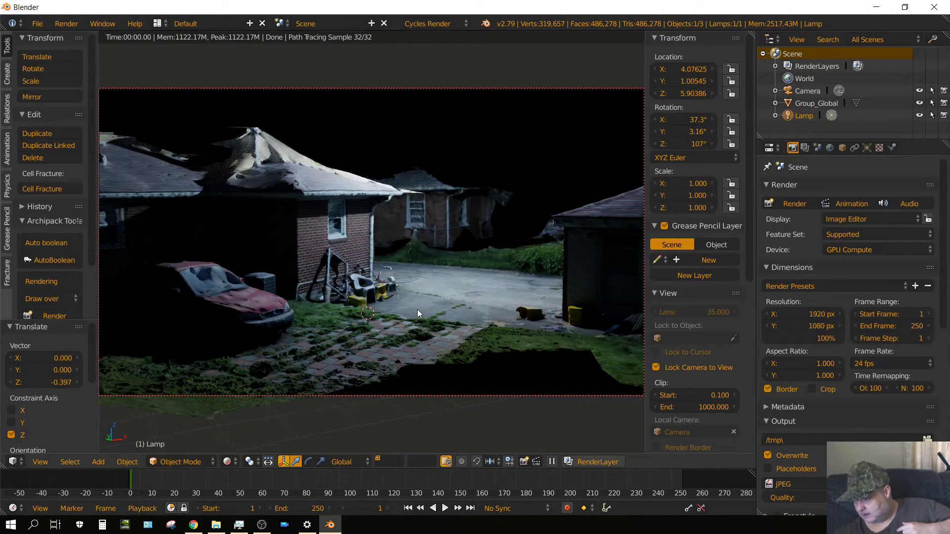
{"action": "middle_click_drag", "start_coordinate": [417, 309], "coordinate": [468, 313]}
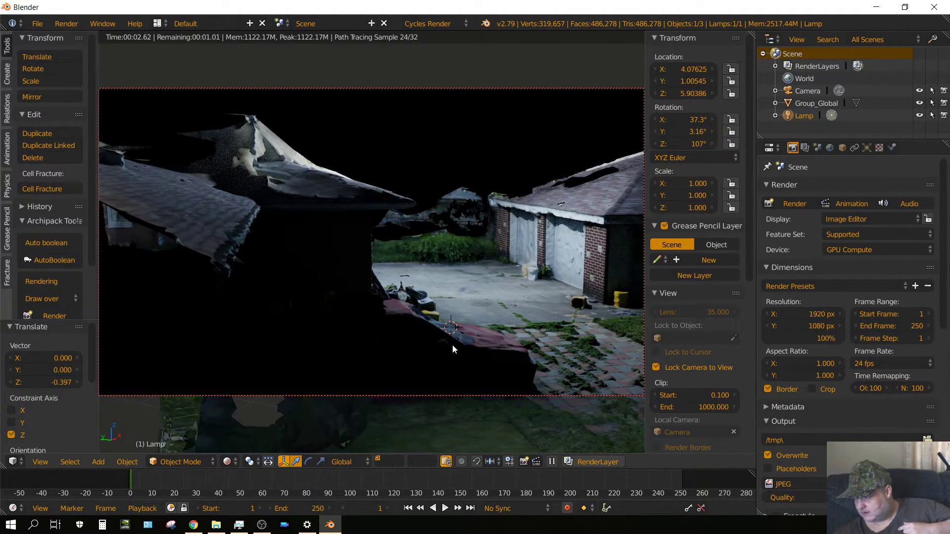
{"action": "scroll", "coordinate": [452, 344], "scroll_direction": "up", "scroll_amount": 2}
{"action": "middle_click_drag", "start_coordinate": [441, 340], "coordinate": [429, 340]}
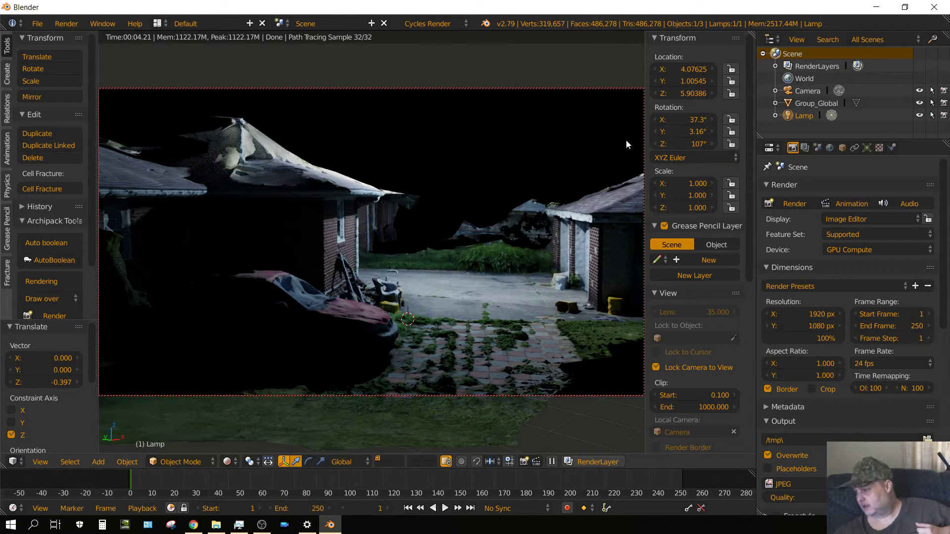
Change the lamp to a Sun with strength 3
{"action": "left_click", "coordinate": [866, 148]}
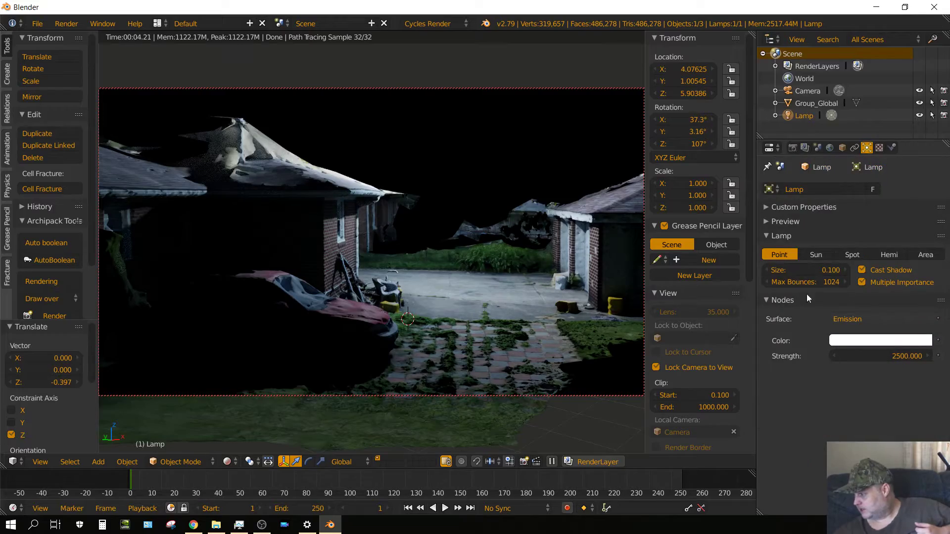
{"action": "left_click", "coordinate": [811, 255]}
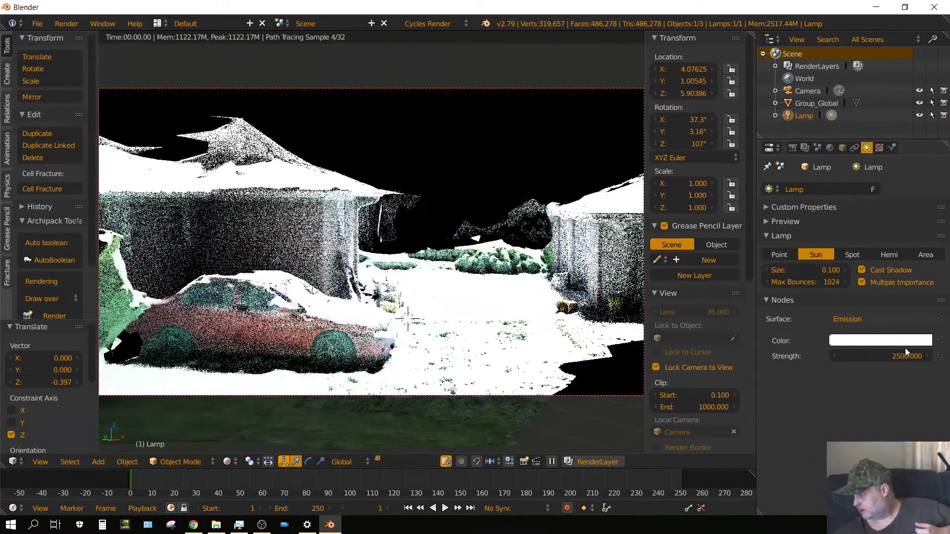
{"action": "double_click", "coordinate": [894, 356]}
{"action": "type", "text": "3"}
{"action": "key", "text": "Return"}
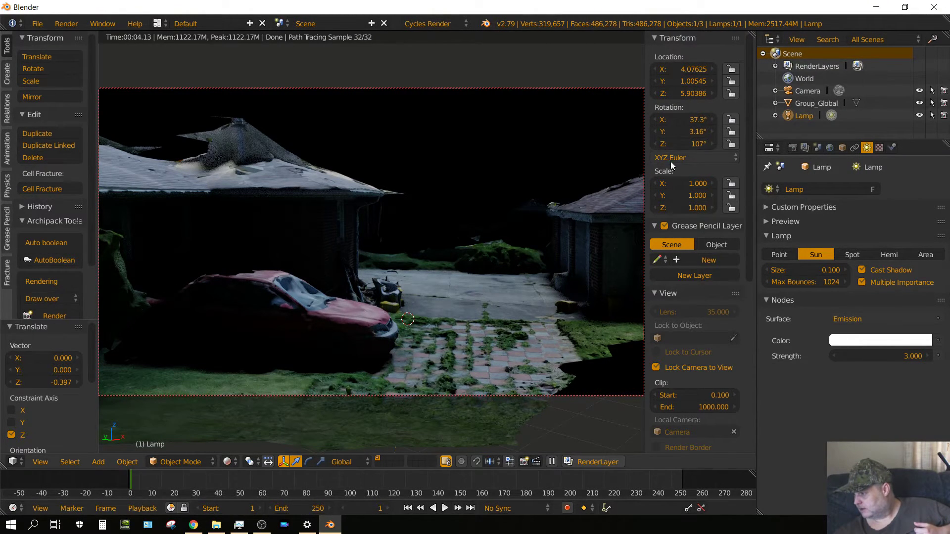
Zero the sun's X, Y and Z rotation and raise its strength to 5
{"action": "left_click", "coordinate": [679, 119]}
{"action": "type", "text": "0"}
{"action": "key", "text": "Return"}
{"action": "left_click", "coordinate": [684, 129]}
{"action": "type", "text": "0"}
{"action": "key", "text": "Return"}
{"action": "left_click", "coordinate": [684, 143]}
{"action": "type", "text": "0"}
{"action": "key", "text": "Return"}
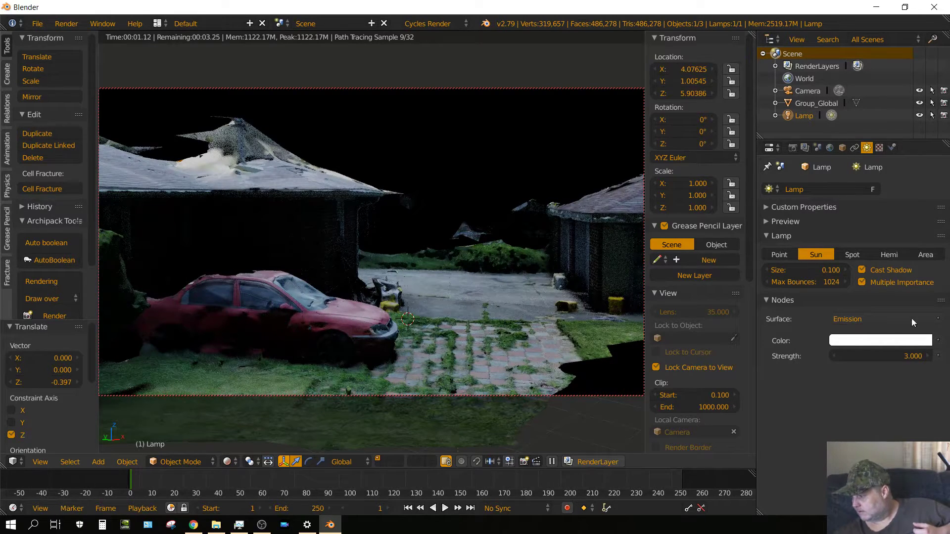
{"action": "left_click", "coordinate": [893, 356]}
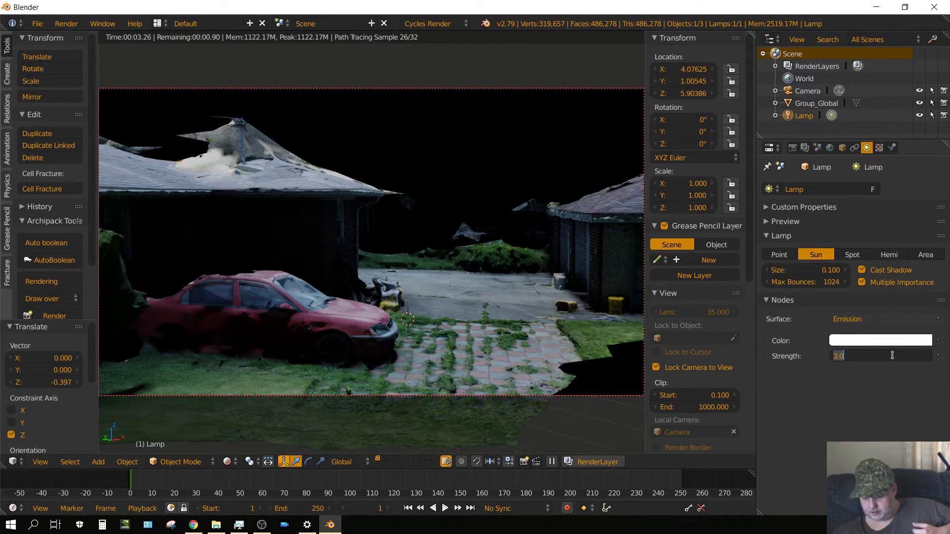
{"action": "type", "text": "5"}
{"action": "key", "text": "Return"}
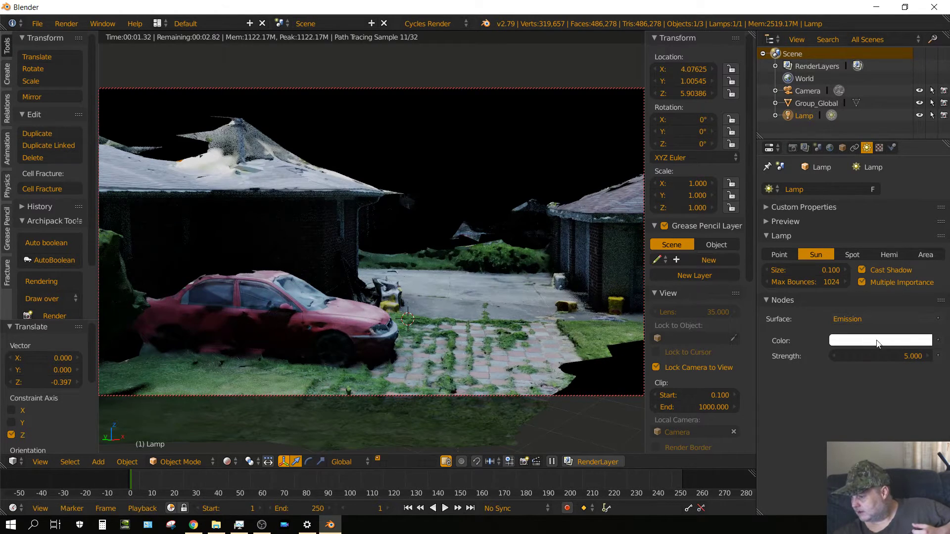
Set World strength to 0.25, then 1, and orbit the camera onto the car and houses
{"action": "left_click", "coordinate": [829, 147]}
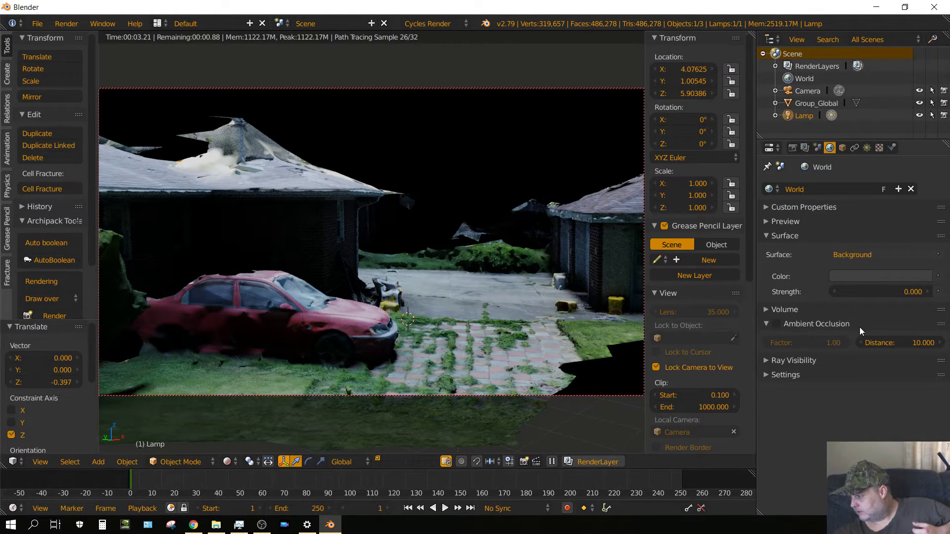
{"action": "left_click", "coordinate": [893, 291]}
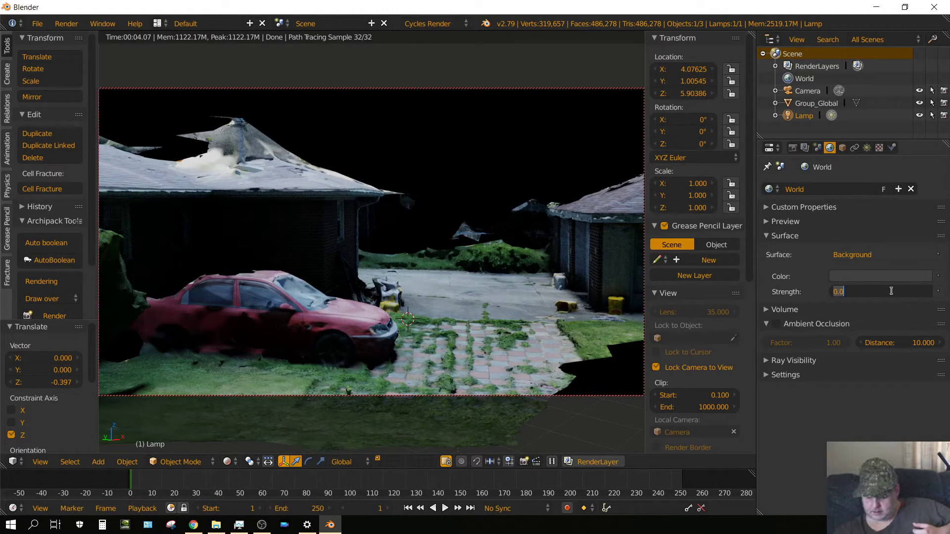
{"action": "type", "text": ".25"}
{"action": "key", "text": "Return"}
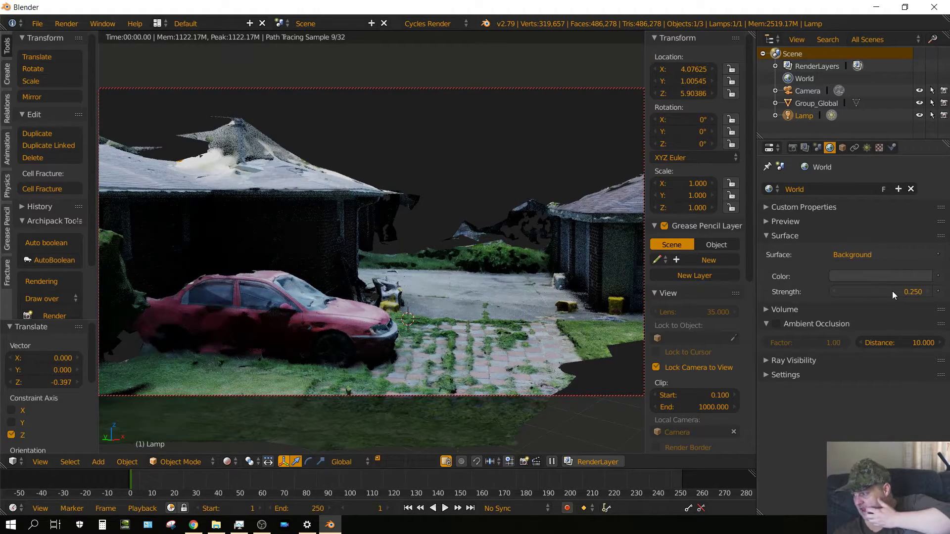
{"action": "left_click", "coordinate": [892, 291]}
{"action": "type", "text": "1"}
{"action": "key", "text": "Return"}
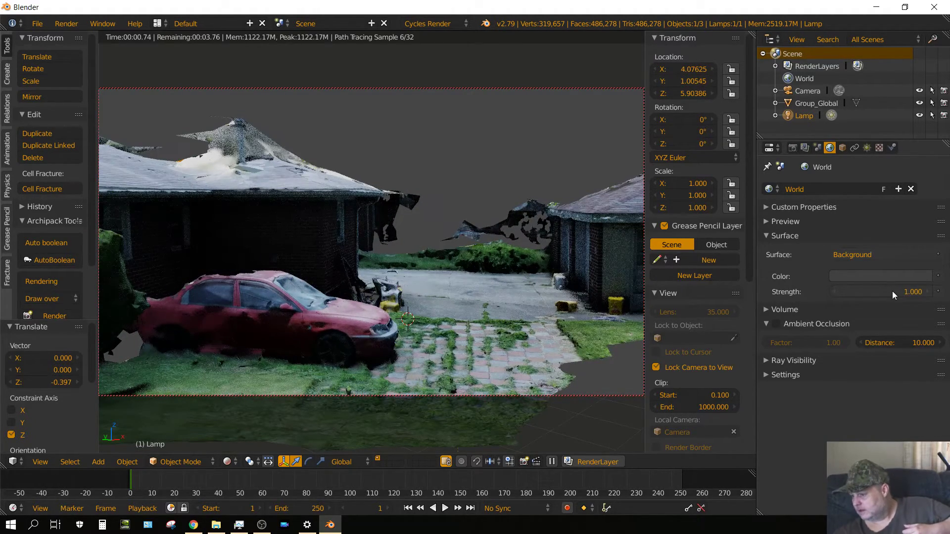
{"action": "middle_click_drag", "start_coordinate": [510, 288], "coordinate": [586, 262]}
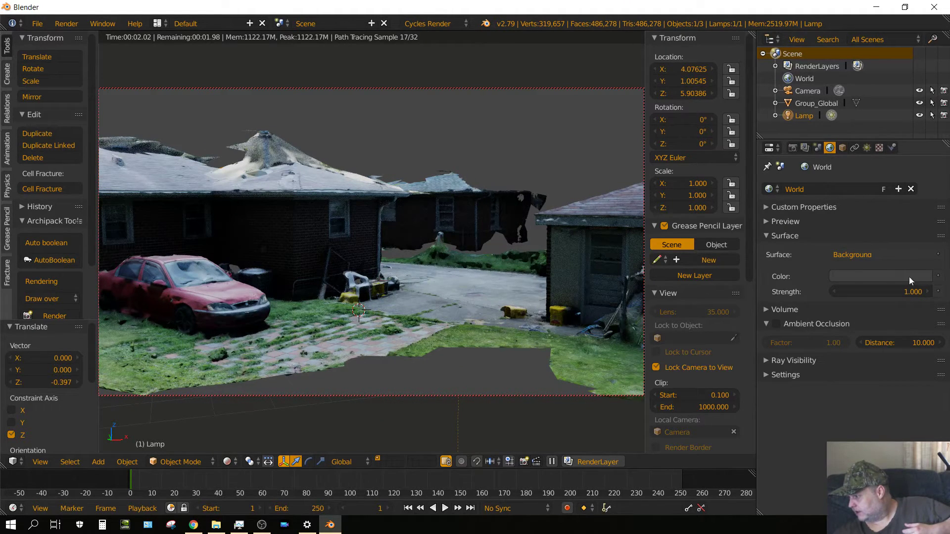
{"action": "left_click", "coordinate": [937, 276]}
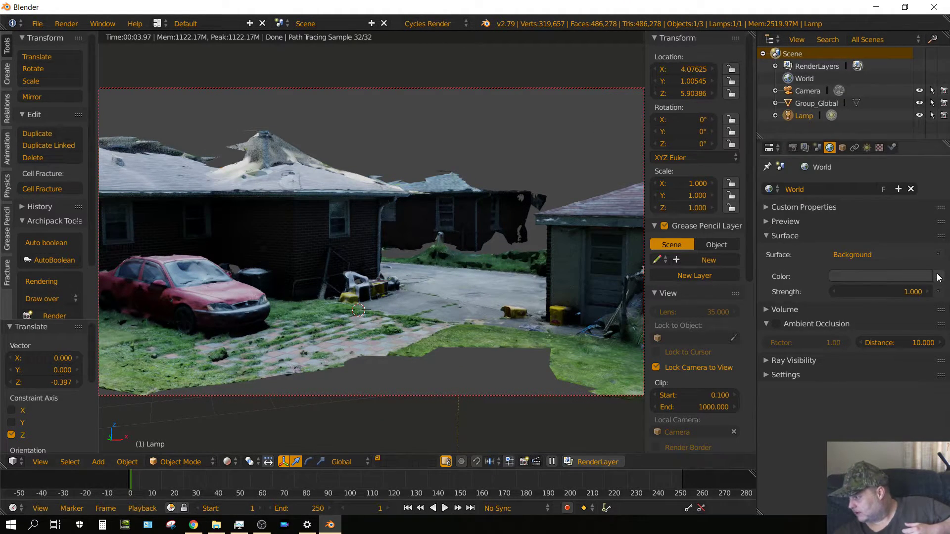
Drive the World colour with an Environment Texture loading D:\Equirectangular Images\achilleion.jpg
{"action": "left_click", "coordinate": [937, 276]}
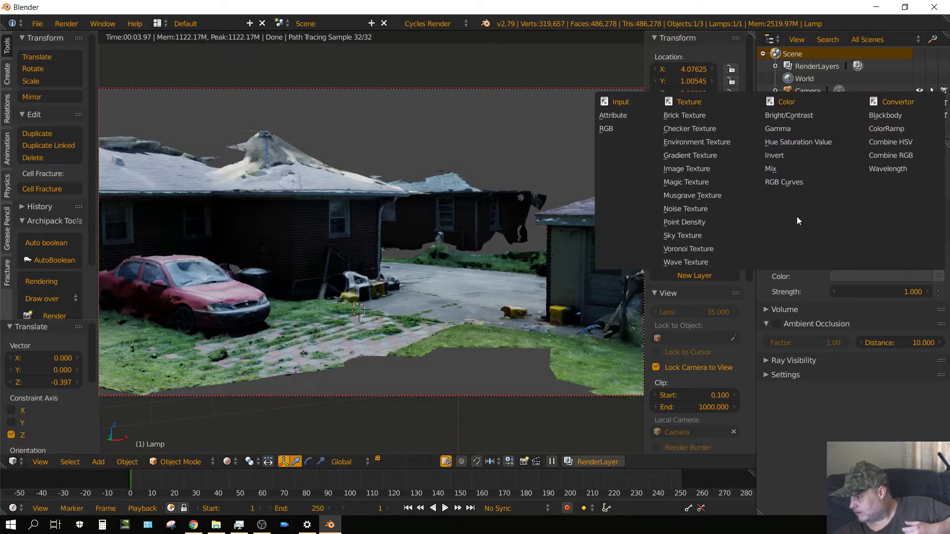
{"action": "left_click", "coordinate": [695, 144]}
{"action": "left_click", "coordinate": [901, 292]}
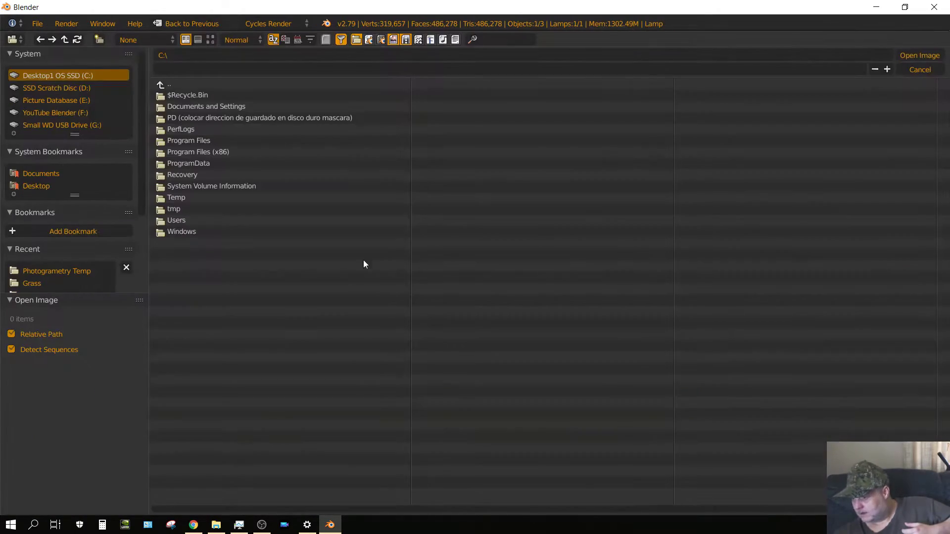
{"action": "left_click", "coordinate": [52, 88]}
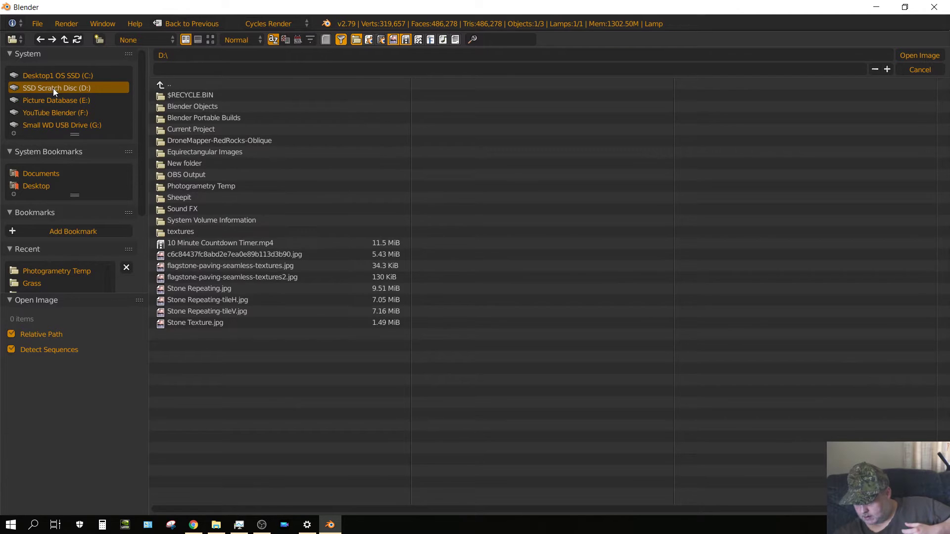
{"action": "left_click", "coordinate": [185, 151]}
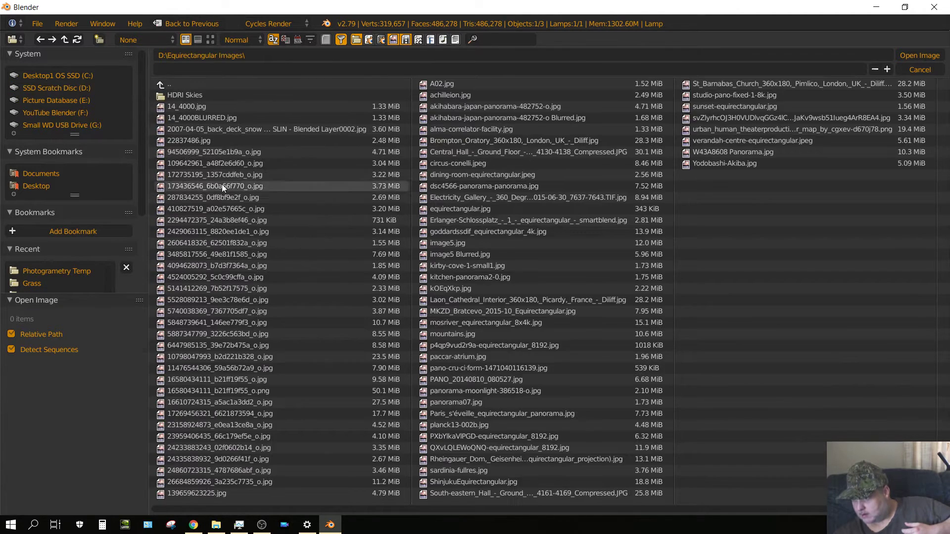
{"action": "left_click", "coordinate": [210, 40]}
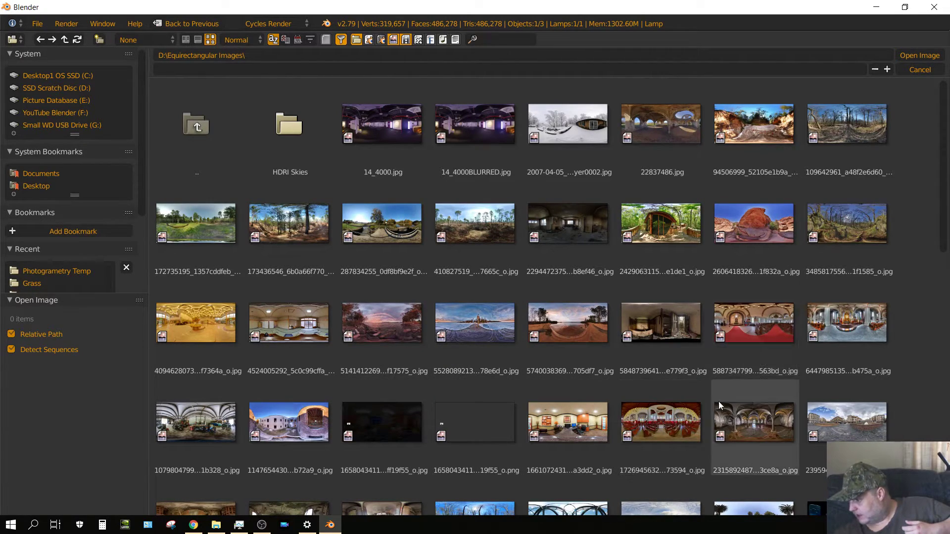
{"action": "scroll", "coordinate": [501, 403], "scroll_direction": "down", "scroll_amount": 3}
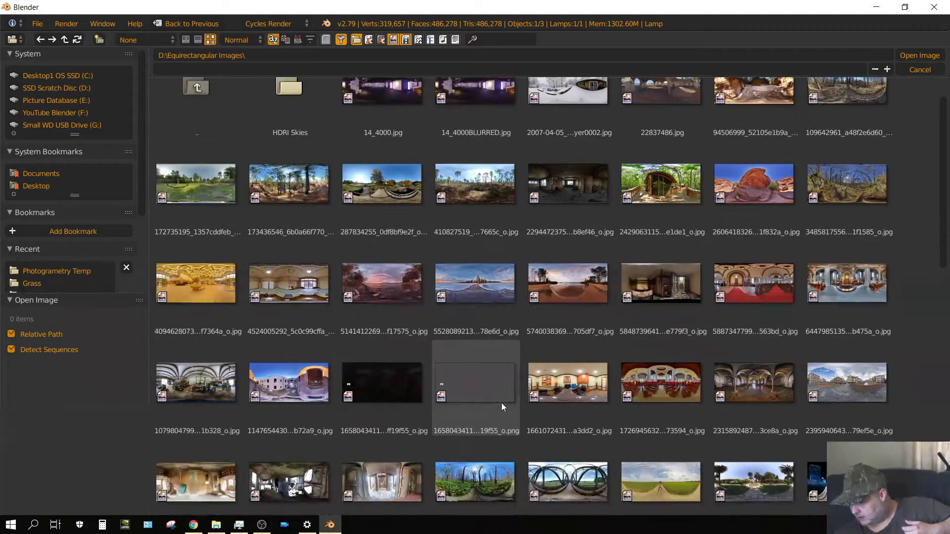
{"action": "scroll", "coordinate": [501, 403], "scroll_direction": "down", "scroll_amount": 3}
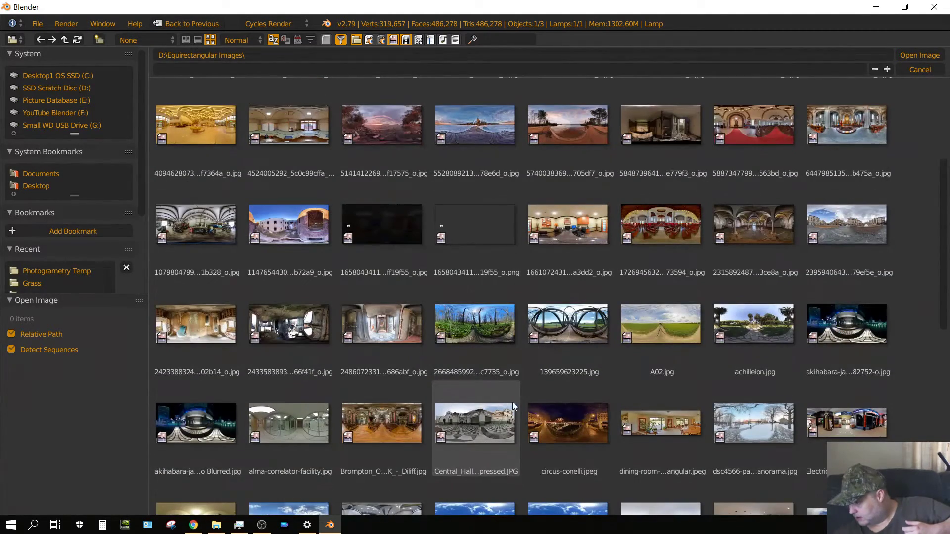
{"action": "left_click", "coordinate": [787, 322]}
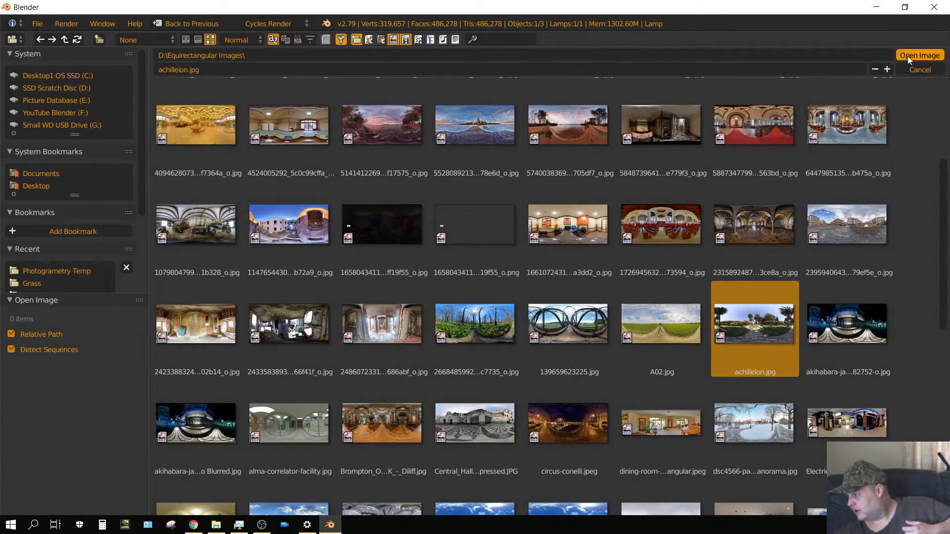
{"action": "key", "text": "Return"}
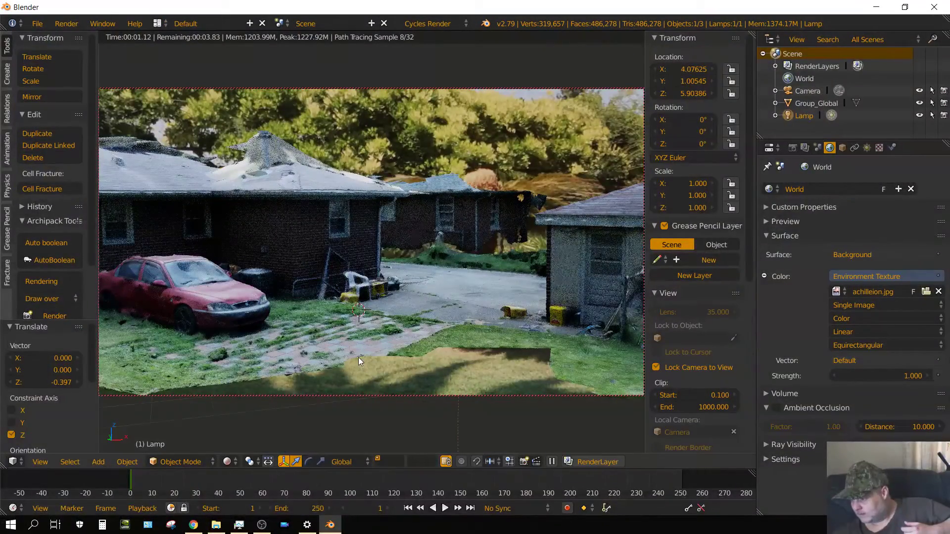
Pan the camera-locked view back onto the houses and red car in the achilleion-lit preview
{"action": "middle_click_drag", "start_coordinate": [367, 357], "coordinate": [386, 365]}
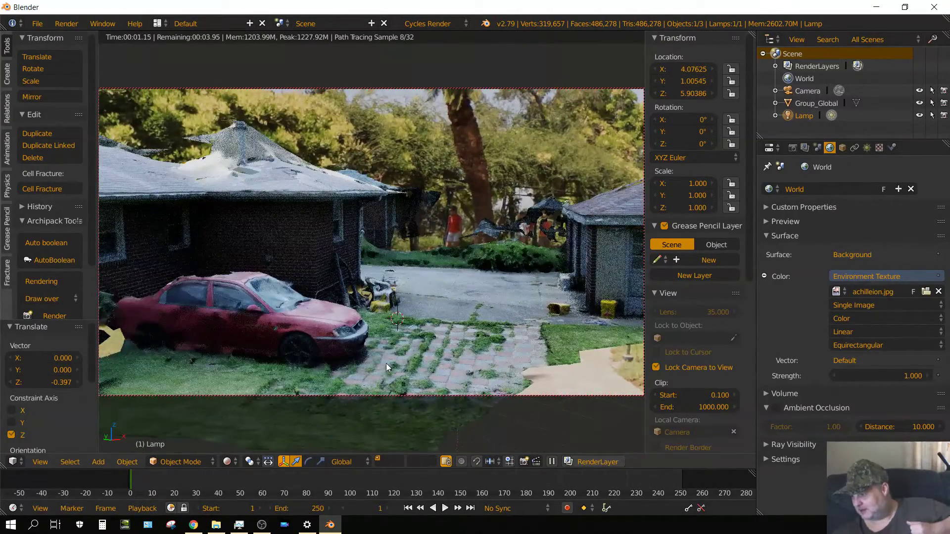